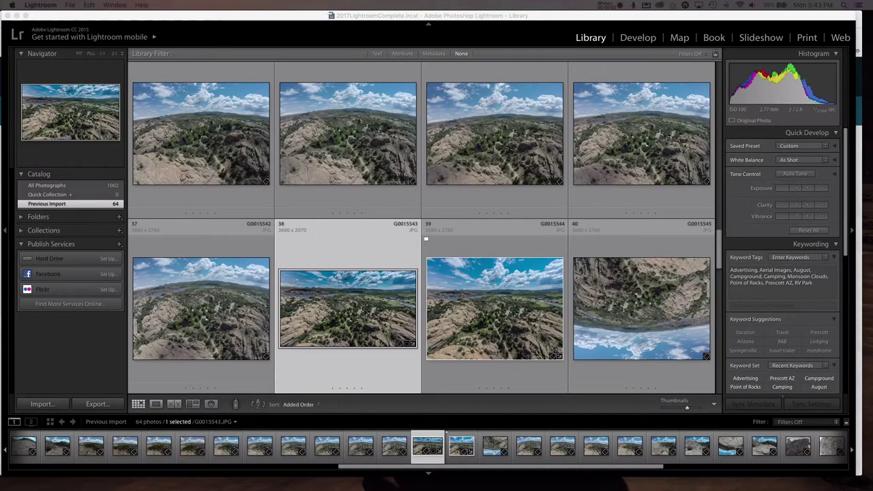
- Open the Import dialog for the 27 CR2 photos on the EOS_DIGITAL card
left_click(283, 31)
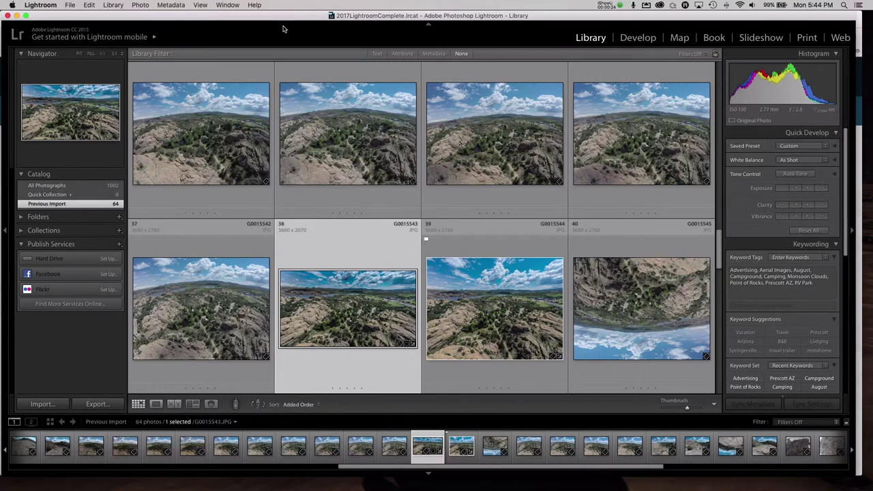
key("super+shift+i")
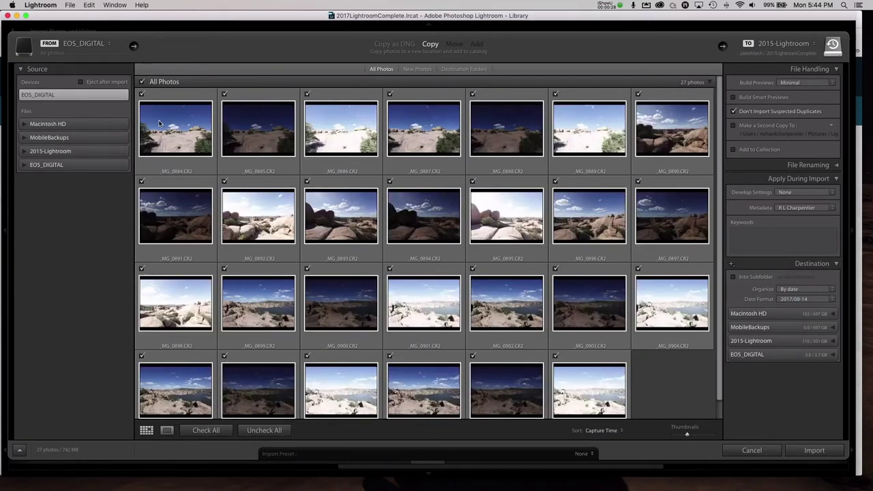
- Apply keywords Granite Dells, Prescott AZ and Lightroom Lesson, then start importing all 27 photos
left_click(767, 240)
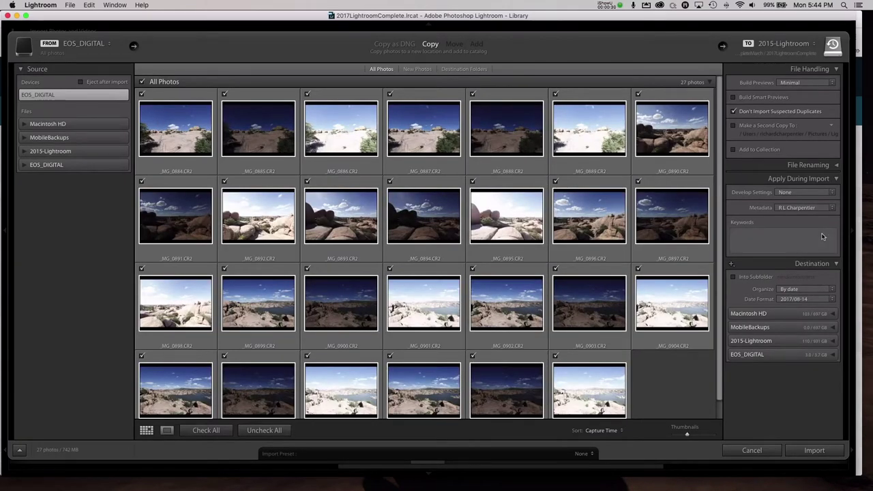
left_click(763, 240)
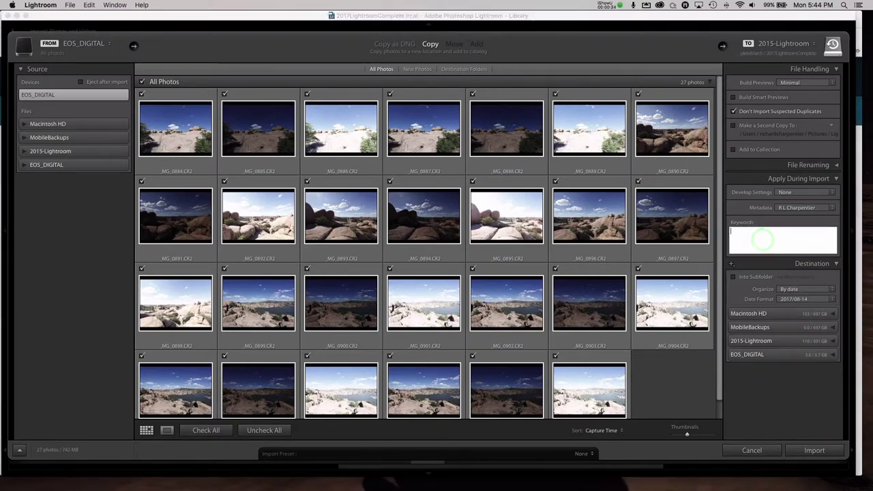
type("Granite D")
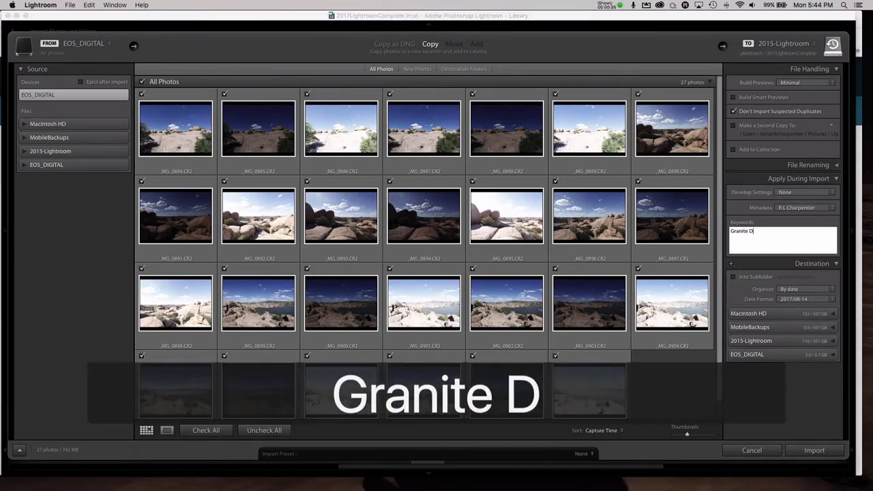
type("ells, Prescott AZ")
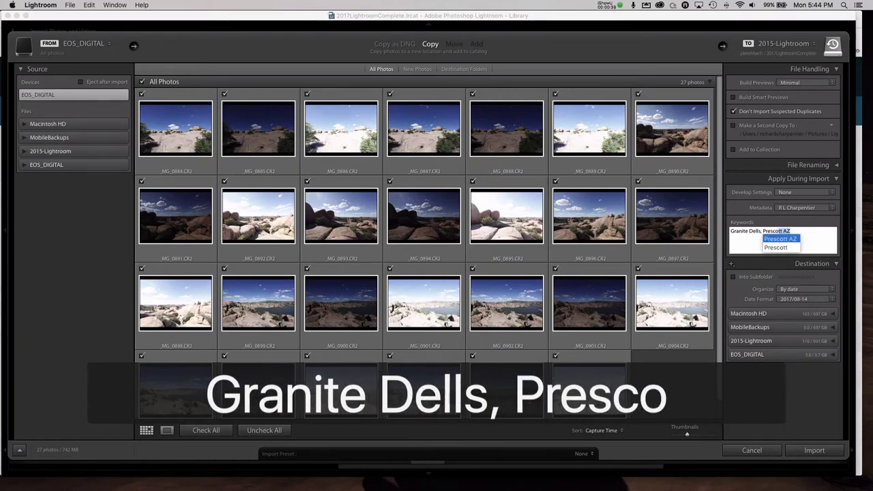
key("Tab")
type(",")
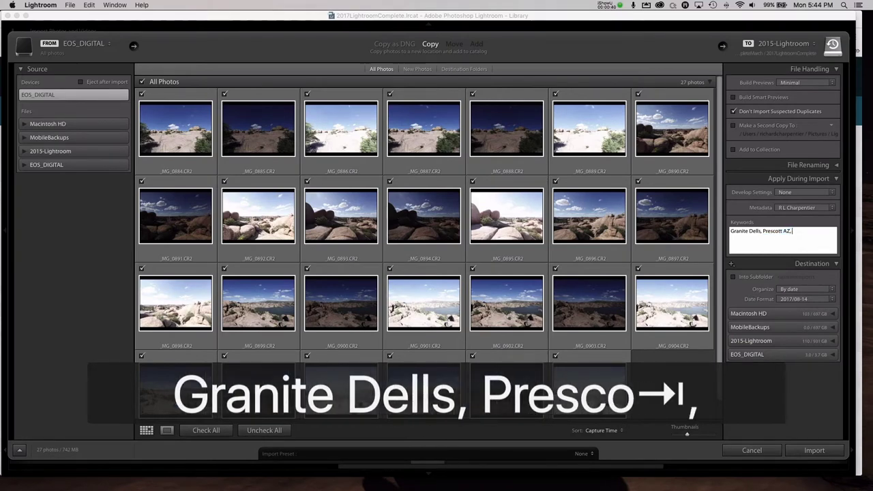
type(" Lightroom Lesson")
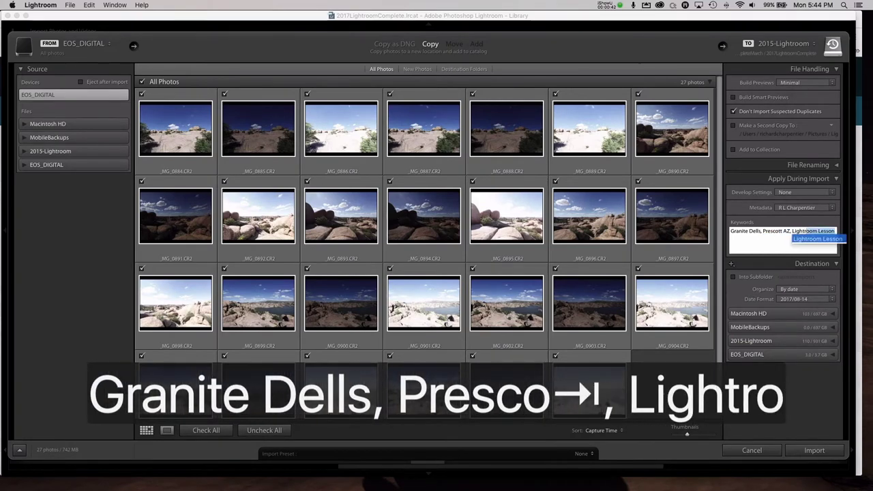
key("Tab")
type(", ")
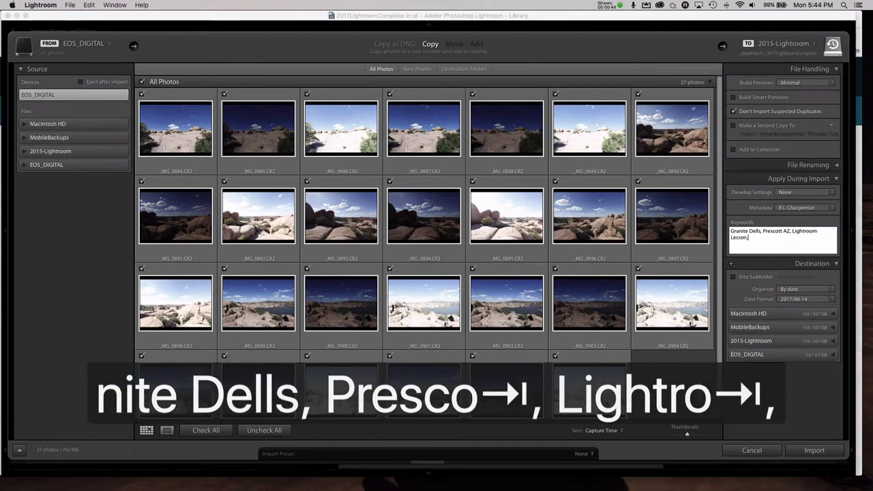
type("A")
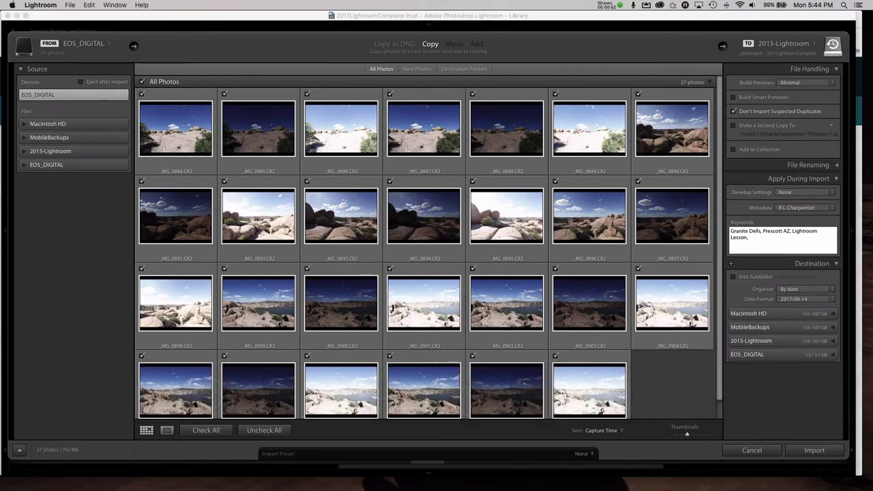
key("Tab")
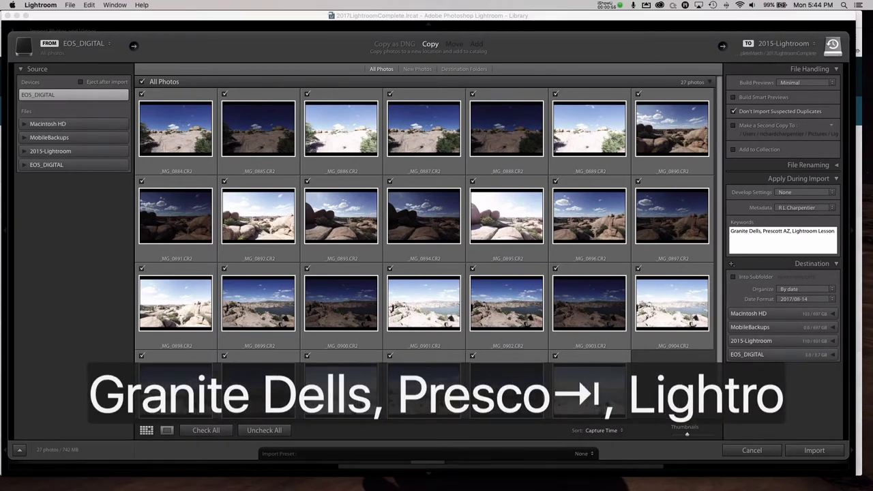
left_click(801, 451)
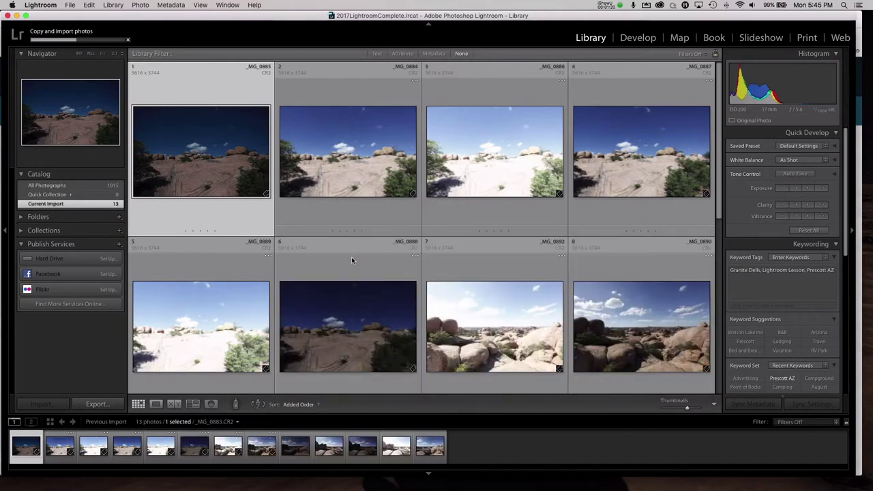
- Preview _MG_0892 in Loupe during the import, then check progress in the Activity Center
scroll(478, 288, "down", 4)
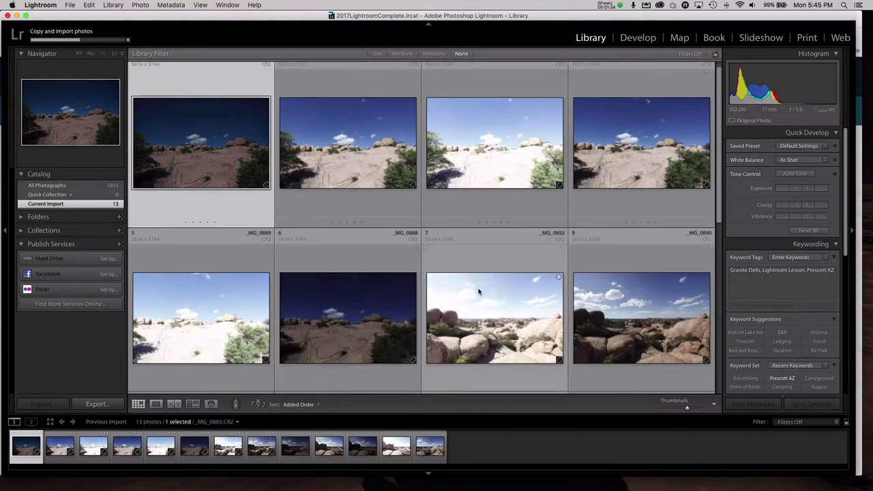
double_click(468, 190)
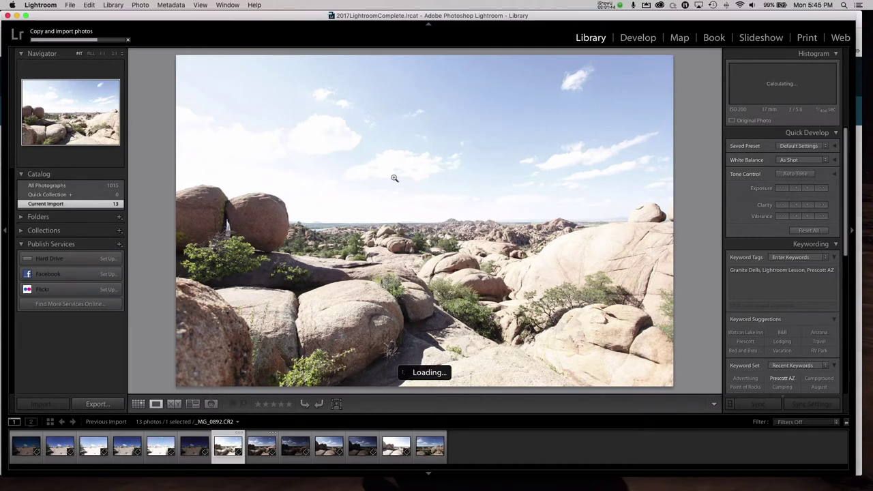
key("g")
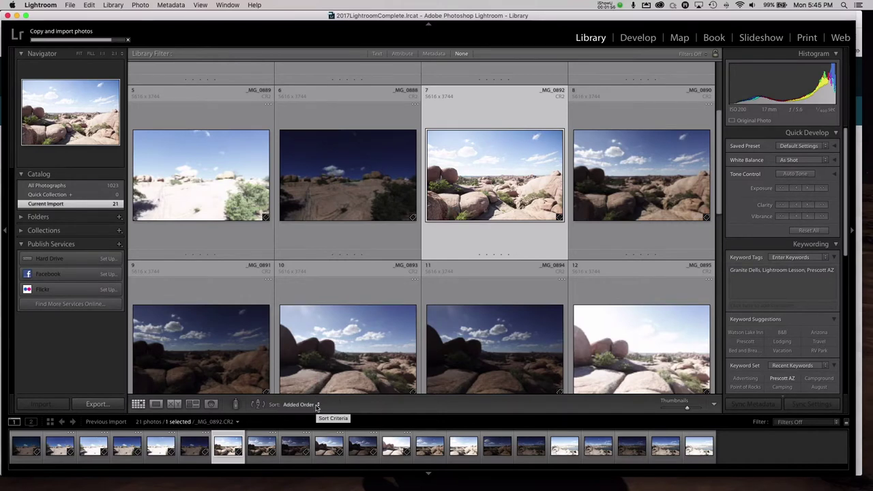
left_click(101, 32)
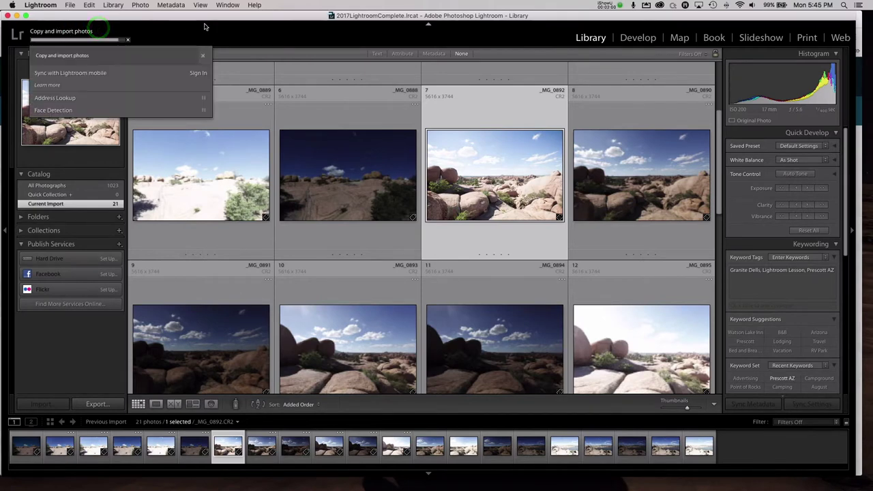
left_click(240, 30)
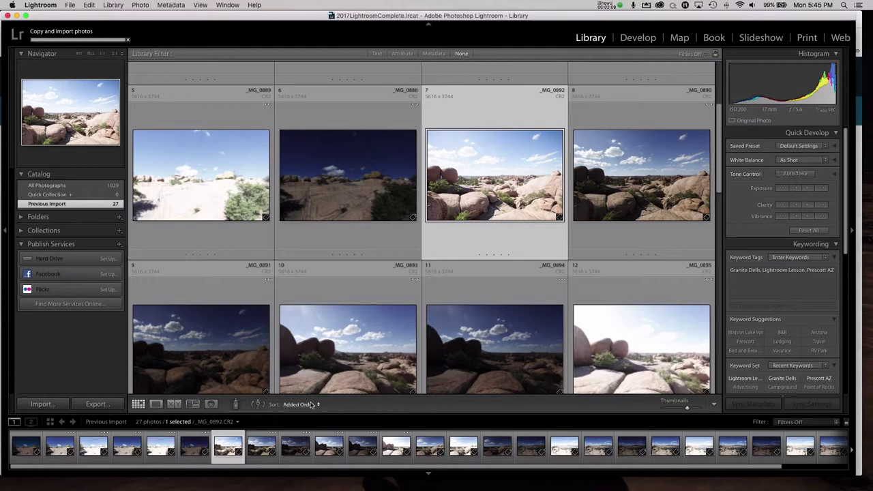
- Sort the grid by capture time and open _MG_0890 full-size
left_click(306, 404)
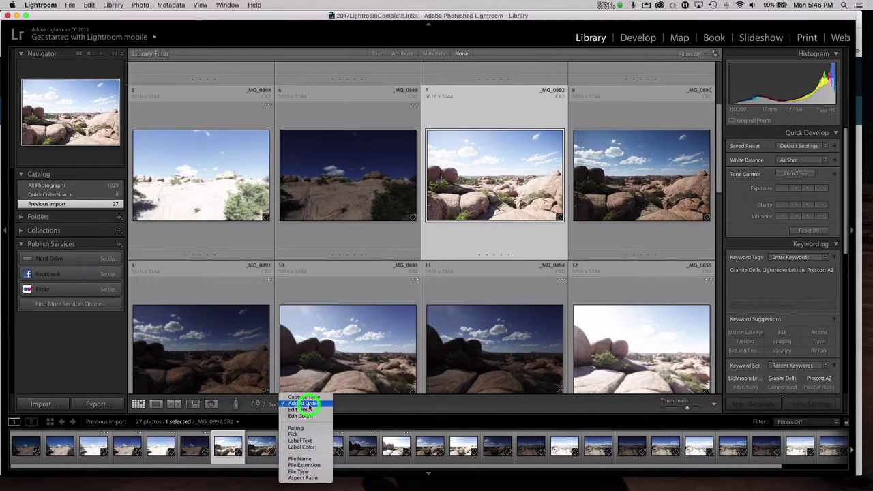
left_click(307, 398)
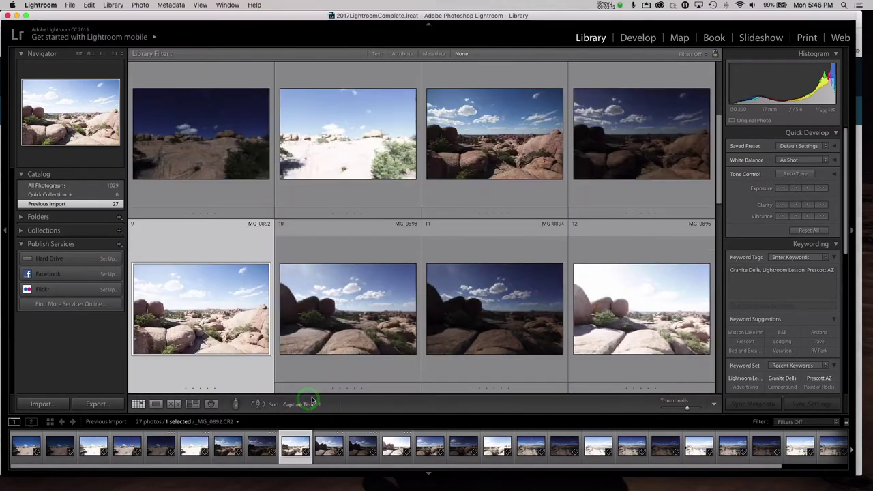
scroll(322, 245, "up", 3)
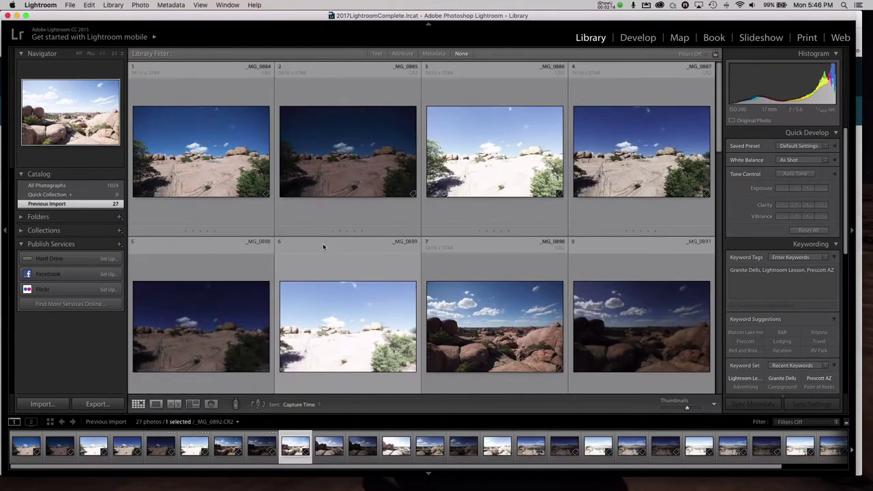
scroll(323, 244, "down", 3)
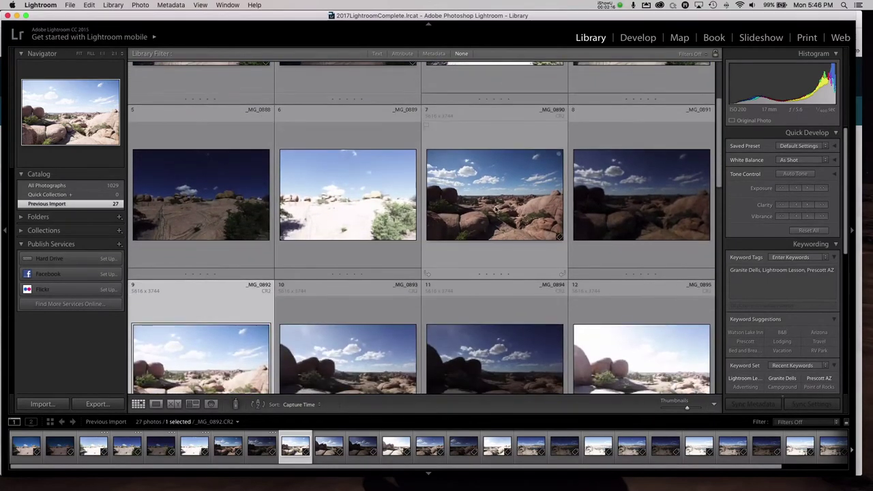
left_click(493, 204)
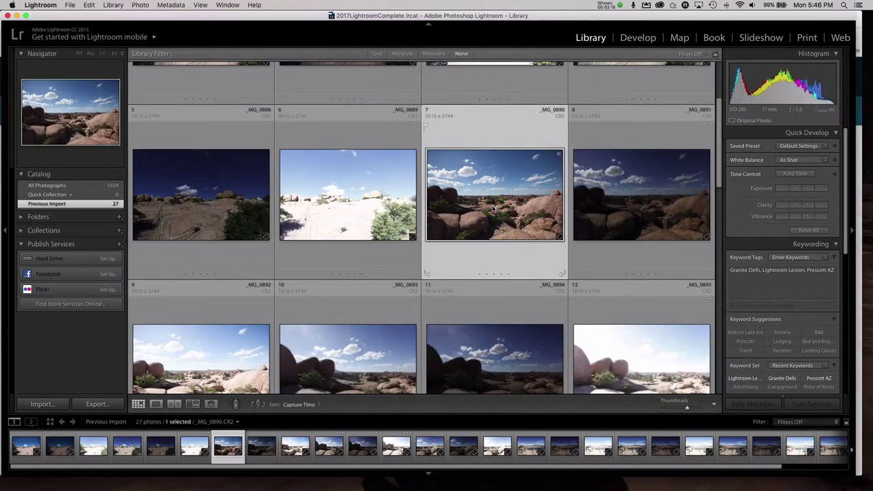
double_click(487, 200)
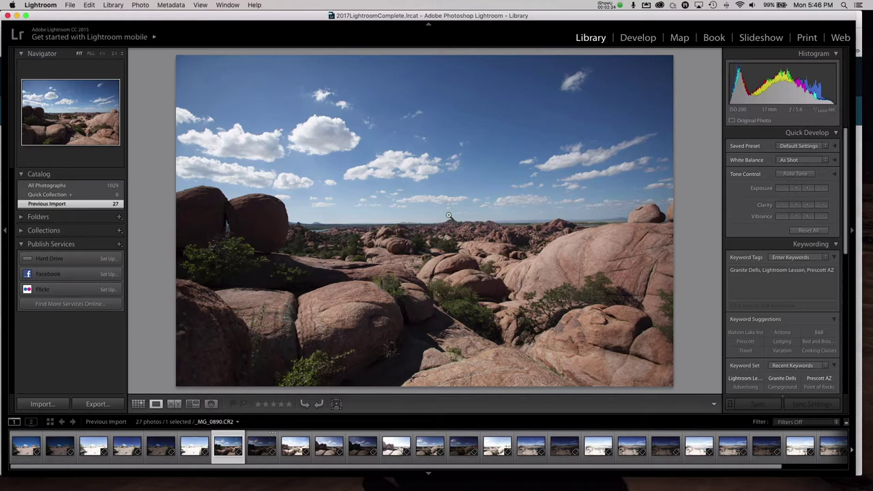
- Compare _MG_0890 with its neighbouring darker and brighter shots in Loupe view
key("g")
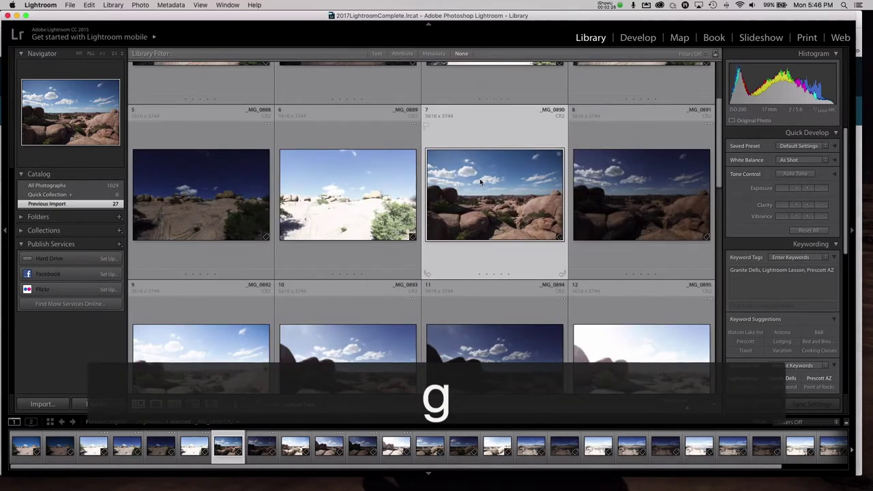
double_click(480, 182)
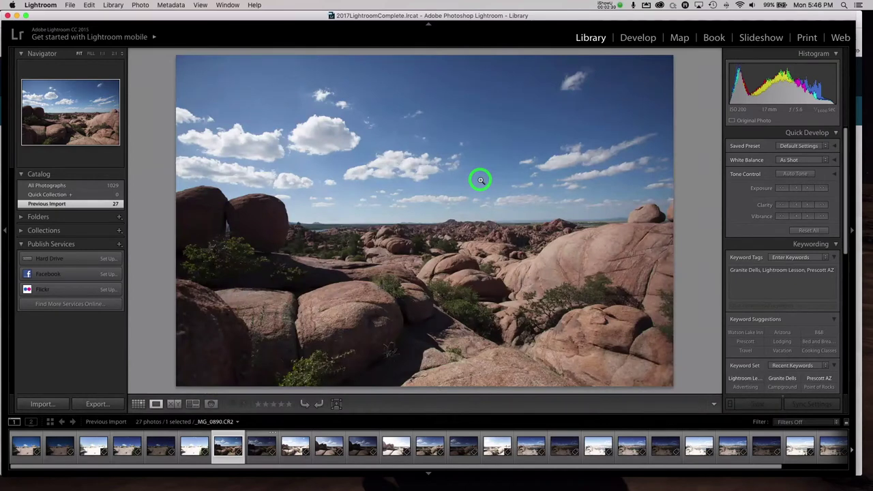
key("Right")
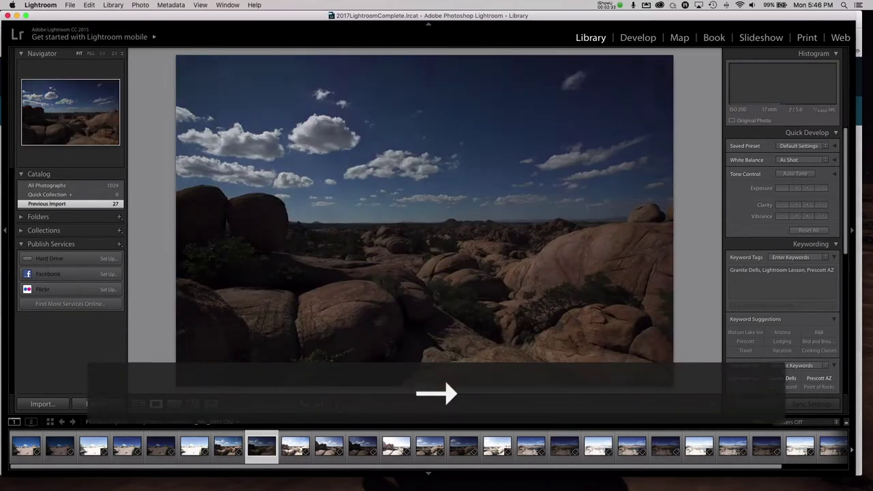
key("Right")
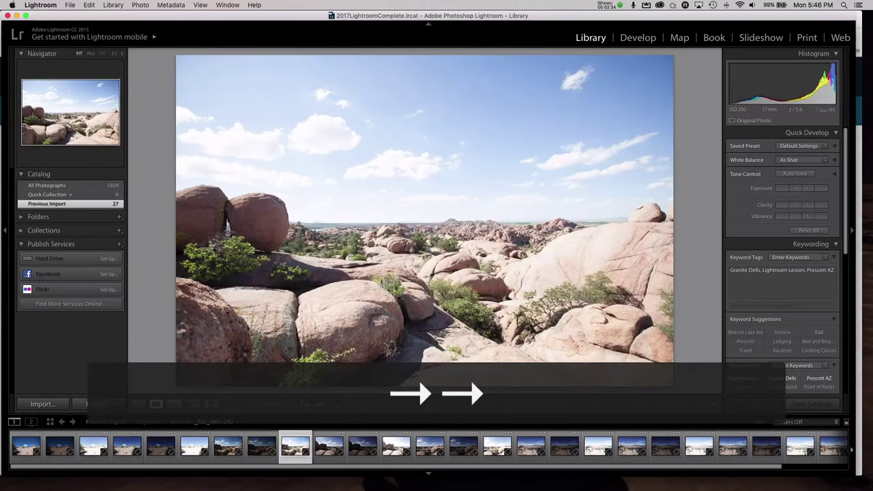
key("Left")
key("Left")
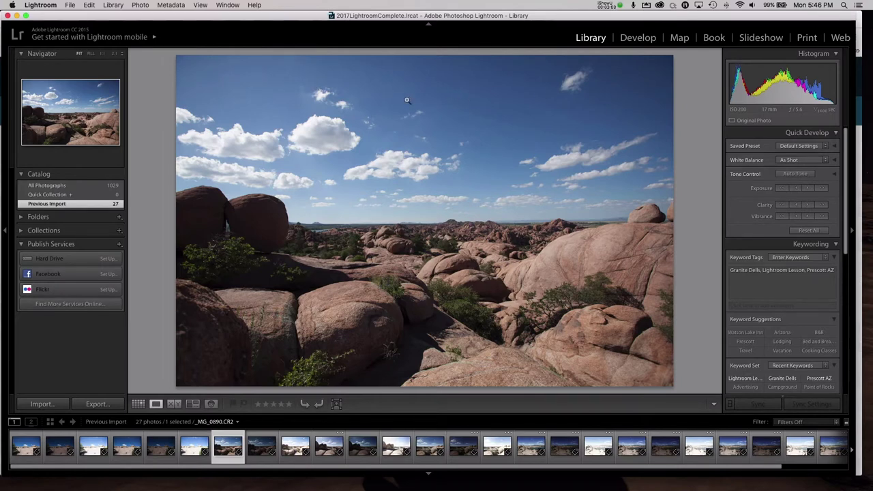
key("g")
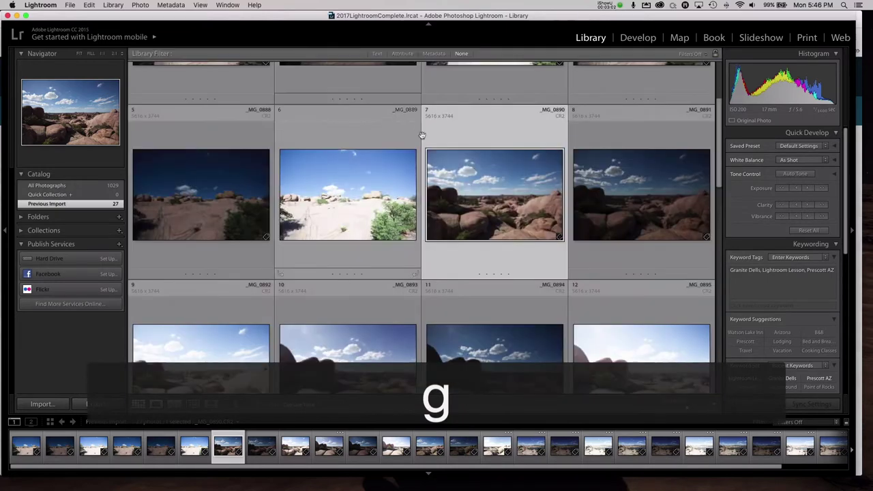
- Preview _MG_0893, then open _MG_0896 full-size from the grid
scroll(479, 159, "down", 2)
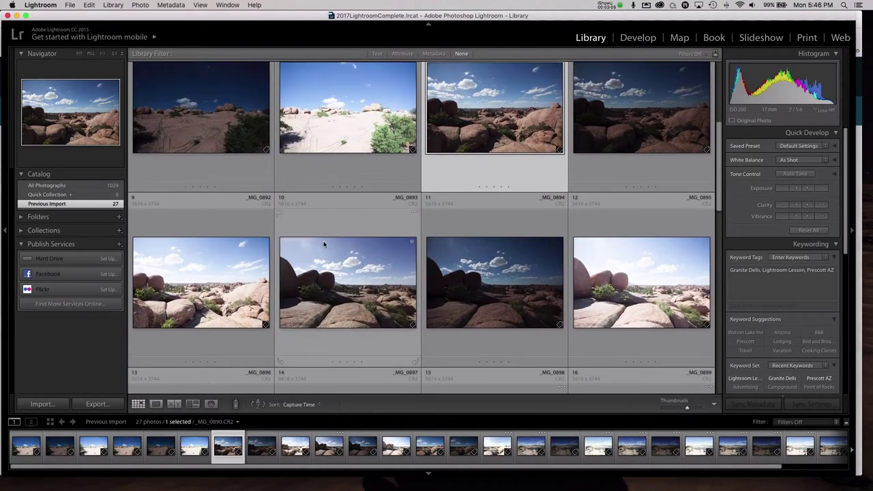
double_click(370, 308)
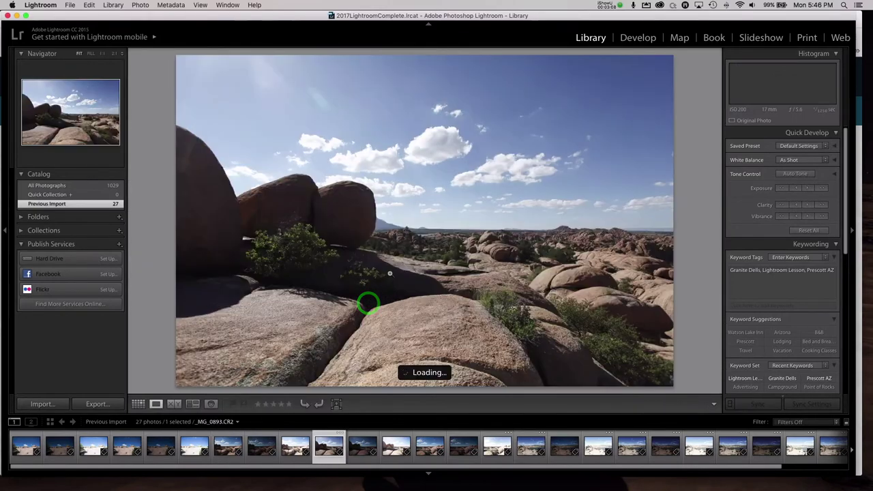
key("g")
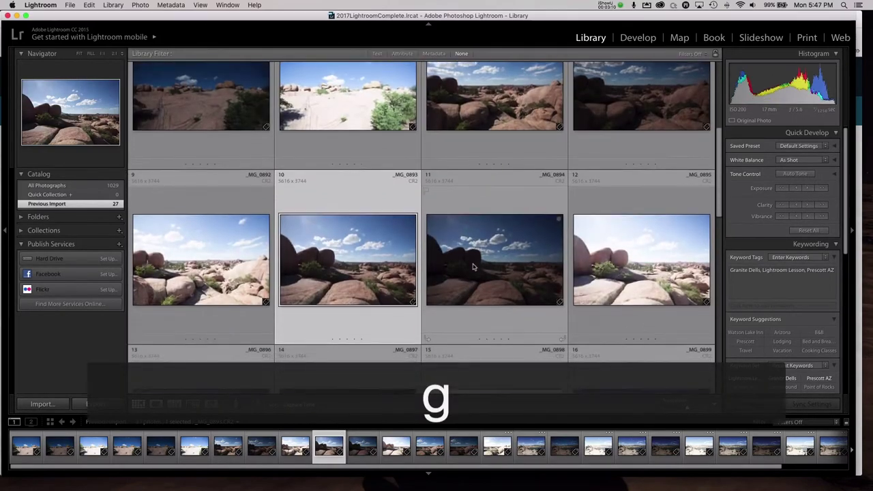
scroll(473, 265, "down", 3)
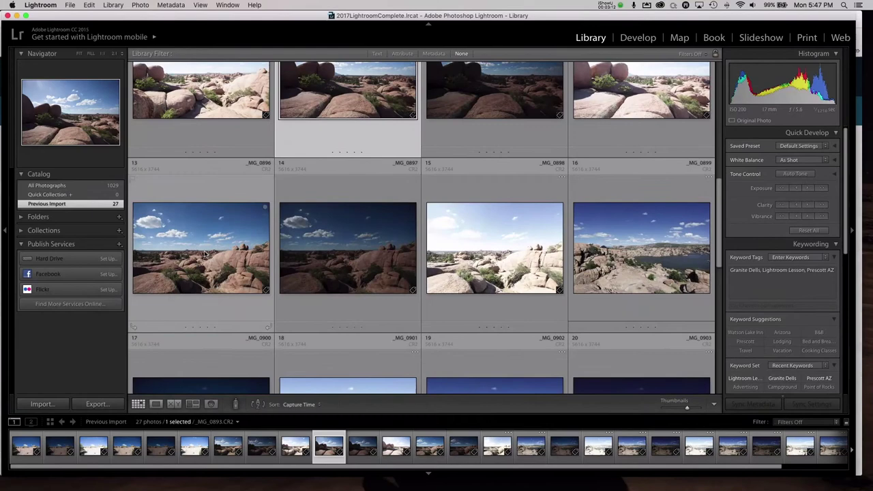
double_click(194, 249)
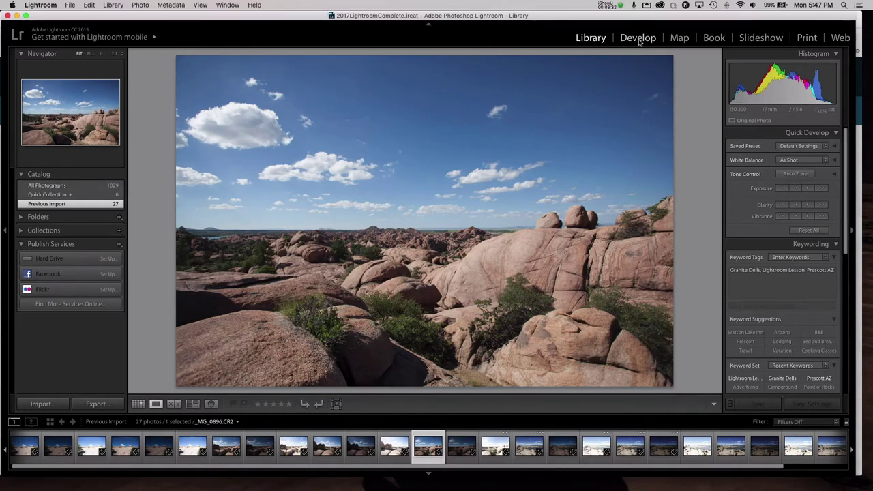
- In Develop, pick the Adjustment Brush with the Burn (Darken) effect
left_click(637, 38)
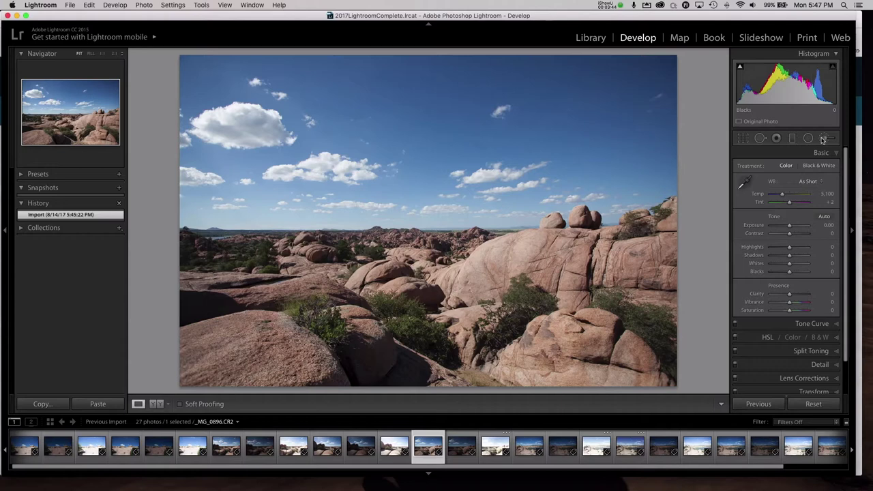
left_click(823, 138)
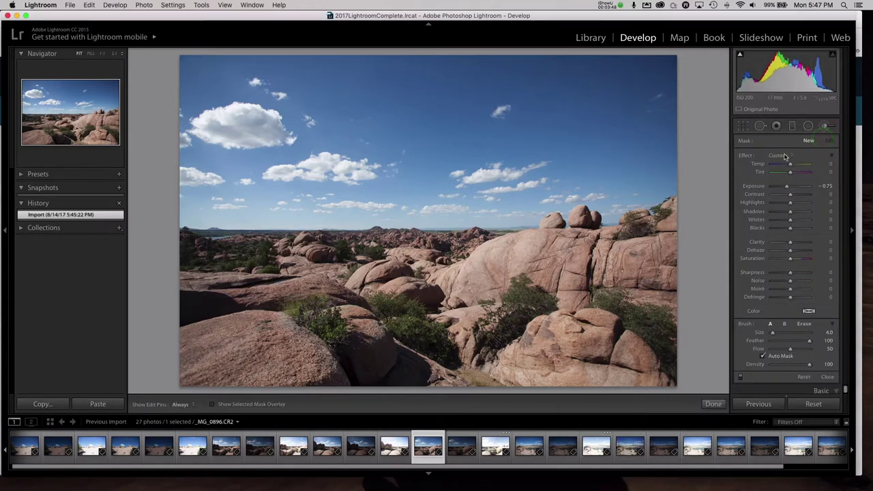
left_click(784, 157)
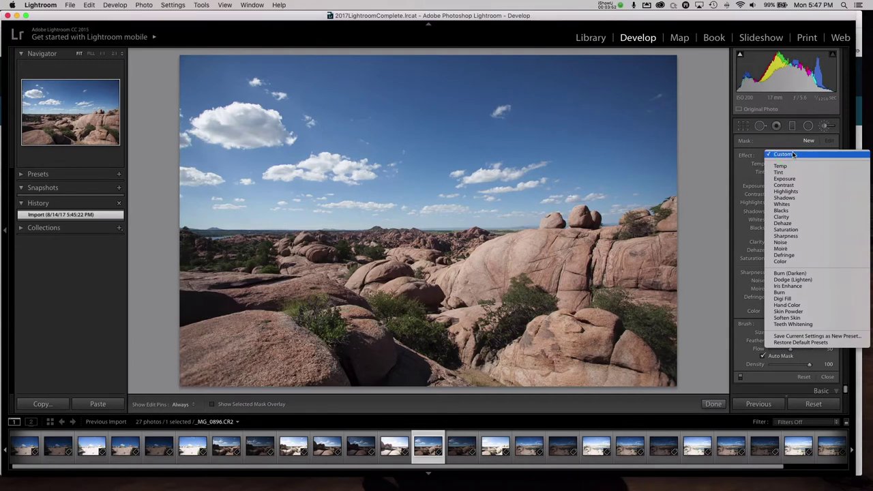
left_click(789, 274)
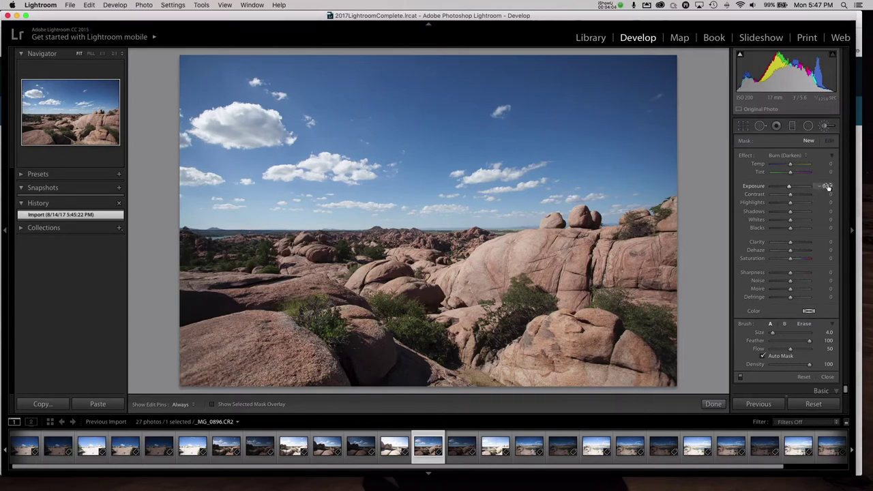
- Paint two -0.30 exposure Burn strokes across the upper and lower sky
scroll(628, 126, "up", 5)
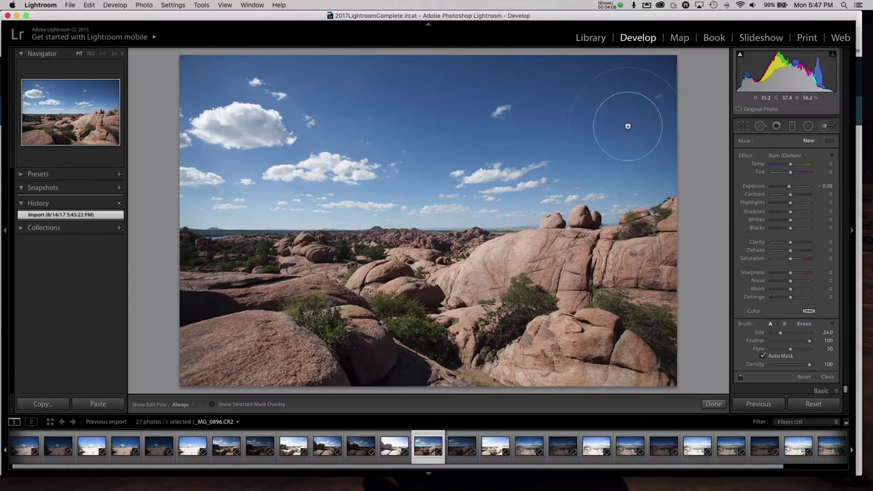
left_click(627, 115)
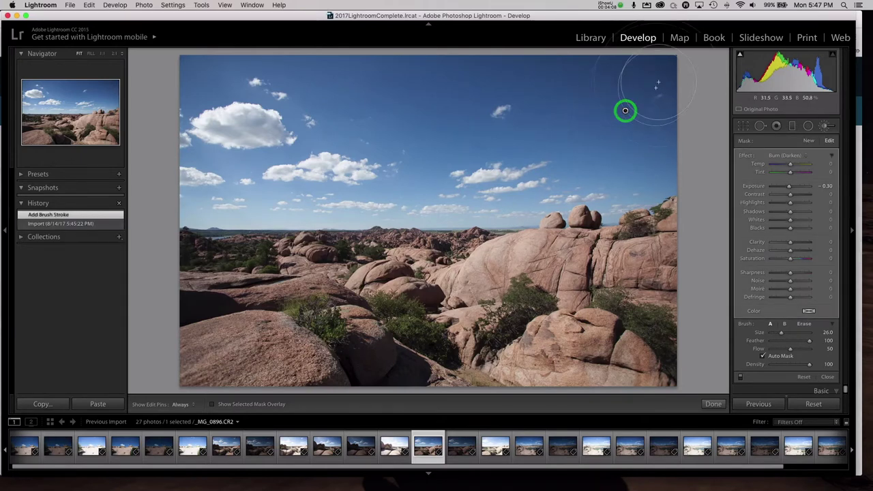
key("h")
mouse_move(534, 110)
left_mouse_down()
mouse_move(605, 89)
mouse_move(404, 78)
mouse_move(392, 90)
mouse_move(179, 88)
mouse_move(276, 101)
mouse_move(311, 127)
mouse_move(229, 131)
mouse_move(244, 137)
mouse_move(664, 143)
mouse_move(633, 152)
mouse_move(656, 182)
mouse_move(438, 168)
mouse_move(433, 193)
mouse_move(473, 199)
mouse_move(328, 196)
mouse_move(330, 204)
mouse_move(206, 215)
mouse_move(200, 73)
mouse_move(333, 94)
mouse_move(418, 151)
mouse_move(610, 146)
mouse_move(535, 152)
mouse_move(551, 139)
mouse_move(535, 127)
mouse_move(629, 105)
mouse_move(495, 126)
mouse_move(349, 125)
mouse_move(358, 131)
mouse_move(256, 90)
mouse_move(187, 81)
mouse_move(205, 129)
mouse_move(195, 100)
mouse_move(202, 193)
left_mouse_up()
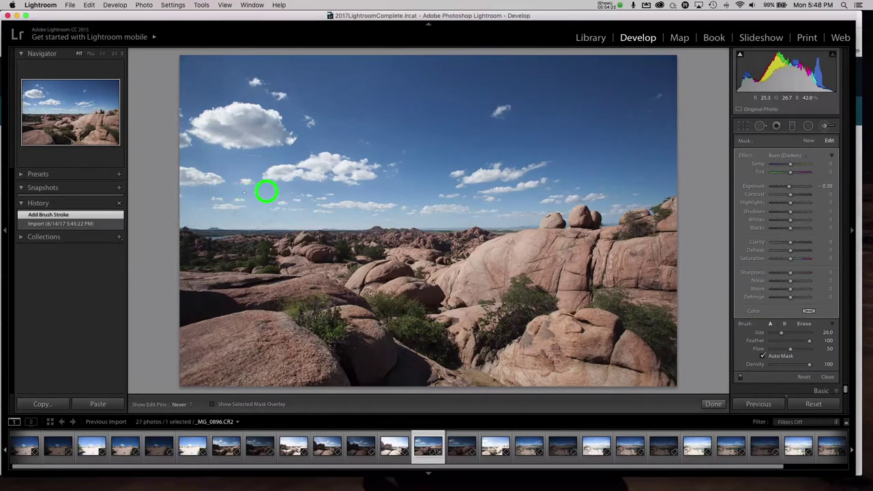
mouse_move(265, 191)
left_mouse_down()
mouse_move(494, 188)
mouse_move(614, 146)
left_mouse_up()
- Paint another darkening stroke from the lower sky up to the top-left corner
key("h")
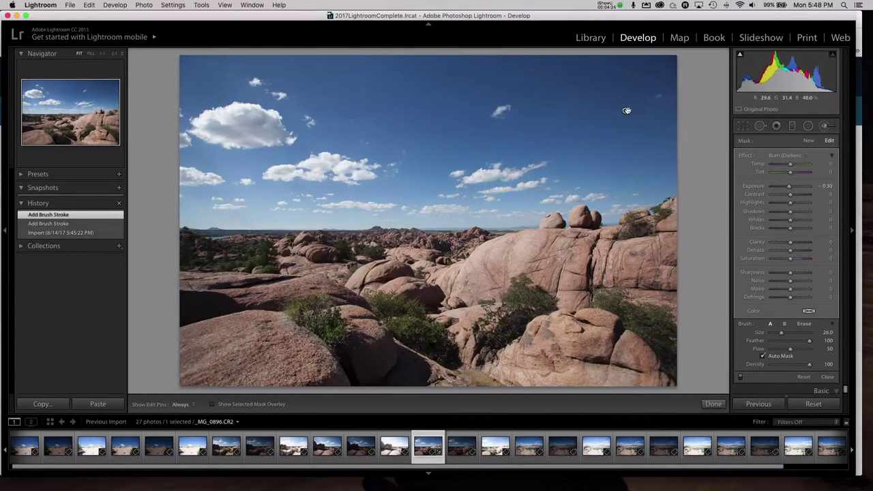
mouse_move(626, 110)
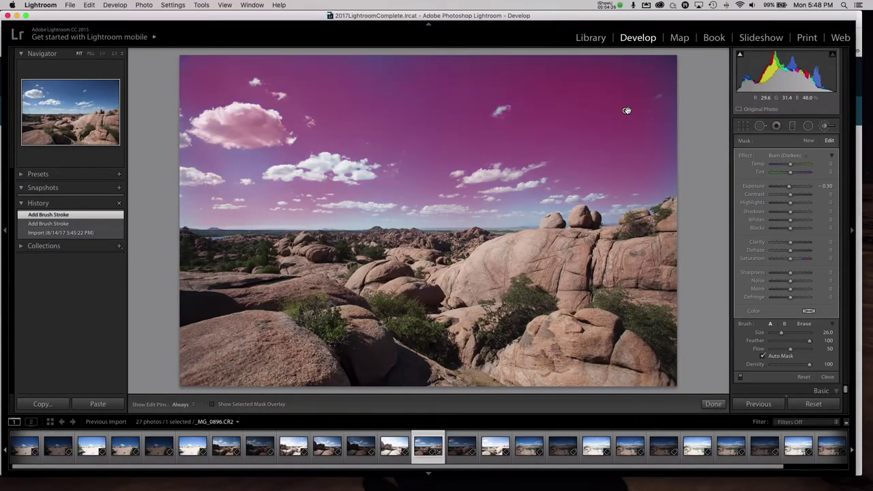
left_click(517, 206)
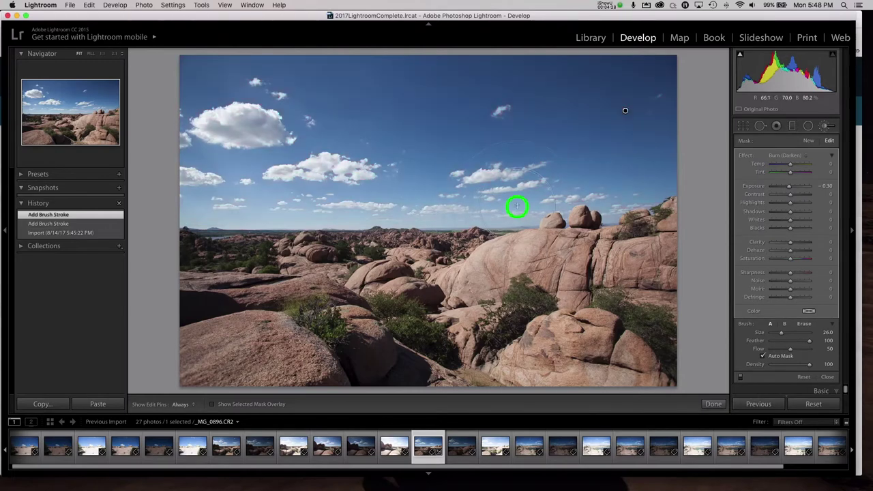
key("h")
mouse_move(517, 206)
left_mouse_down()
mouse_move(209, 177)
mouse_move(203, 157)
mouse_move(216, 72)
mouse_move(298, 92)
mouse_move(656, 135)
mouse_move(654, 102)
left_mouse_up()
key("h")
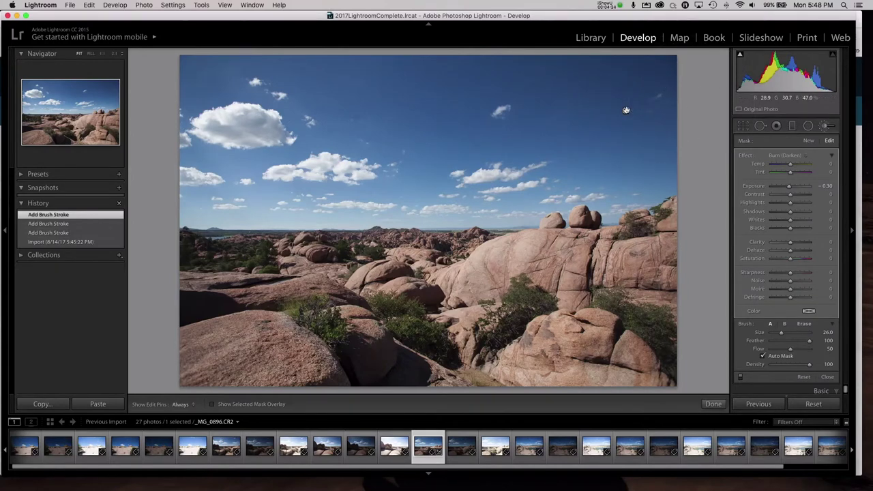
mouse_move(626, 110)
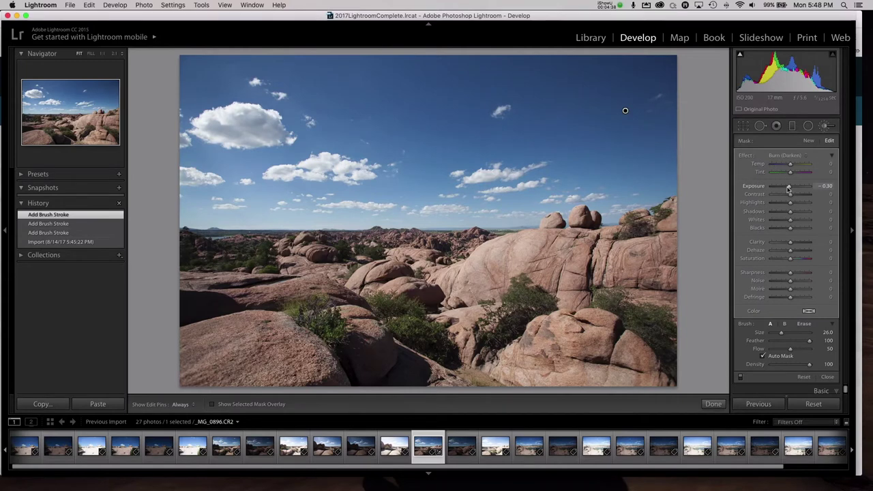
- Set the sky mask to -0.98 exposure and Clarity 100, then brush more upper sky
left_click_drag(789, 187, 785, 188)
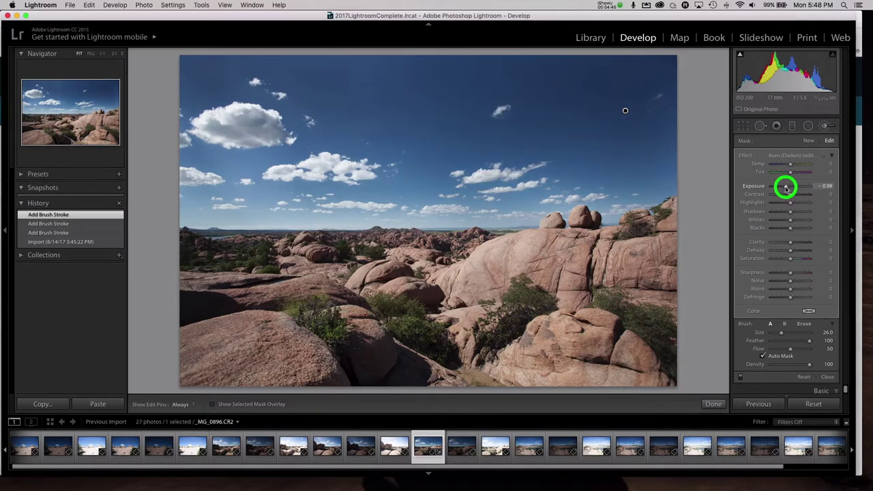
left_click_drag(786, 189, 785, 188)
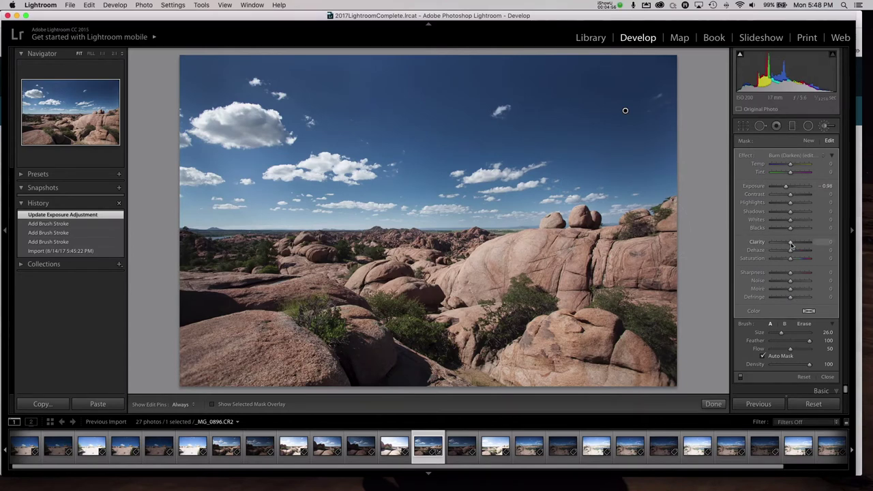
left_click_drag(791, 243, 811, 246)
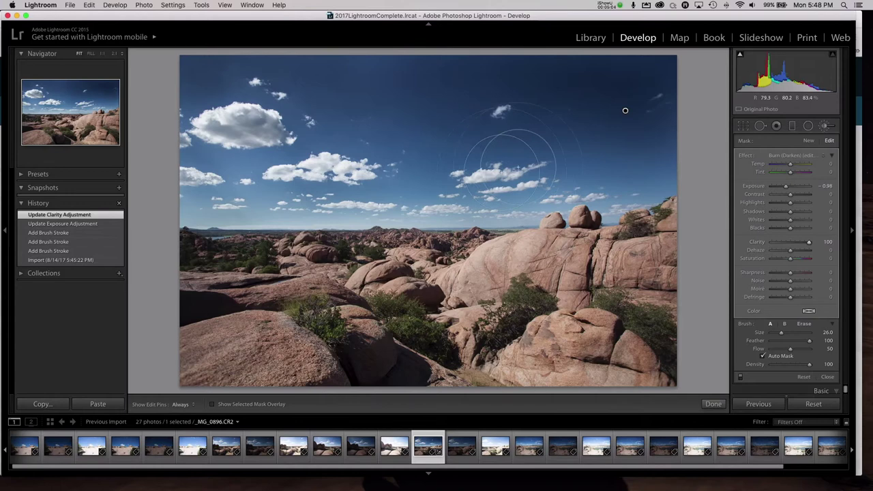
mouse_move(368, 55)
left_mouse_down()
mouse_move(393, 61)
mouse_move(341, 56)
mouse_move(381, 89)
left_mouse_up()
key("h")
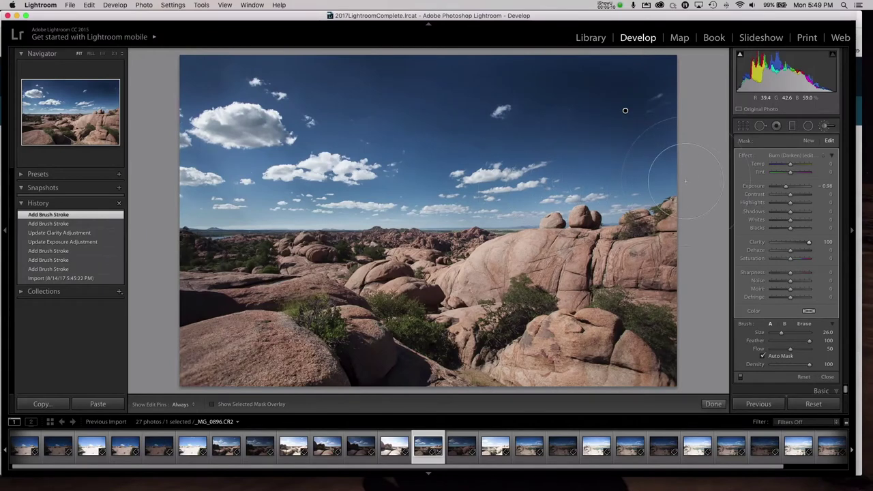
left_click(824, 129)
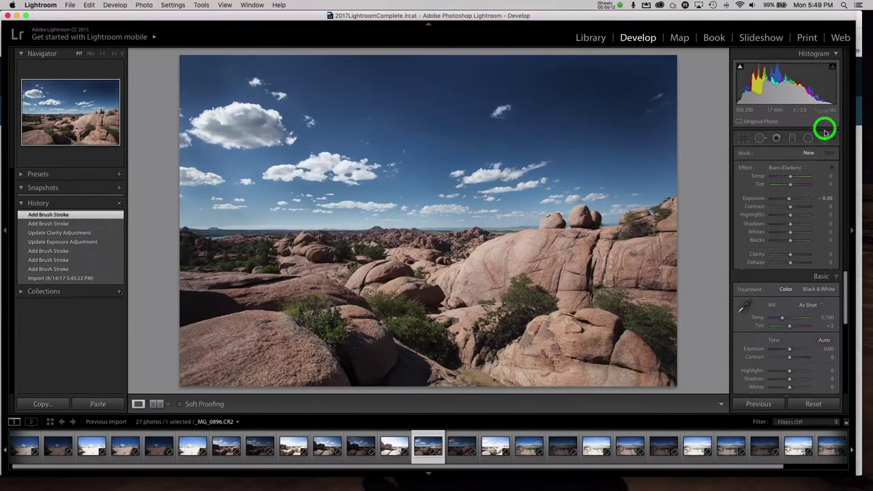
- Heal the upper-sky sensor spot at 1:1 zoom, then return to the full-photo view
left_click(761, 139)
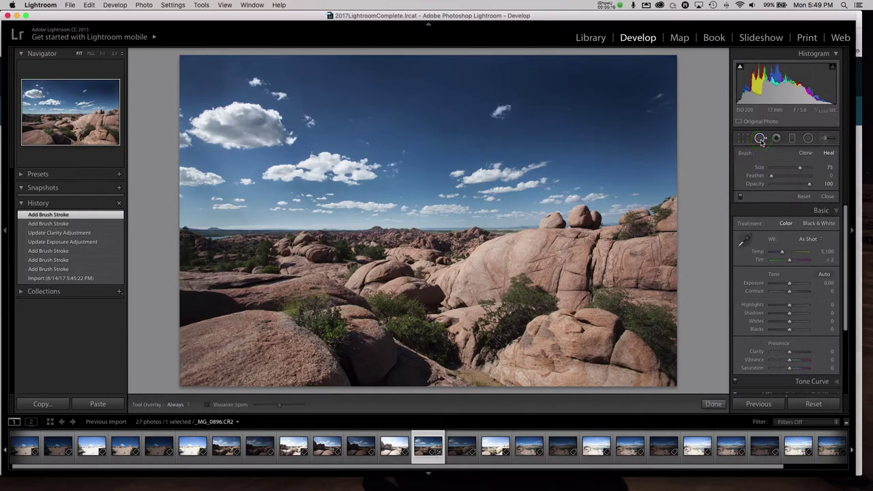
key("space")
left_click(481, 145)
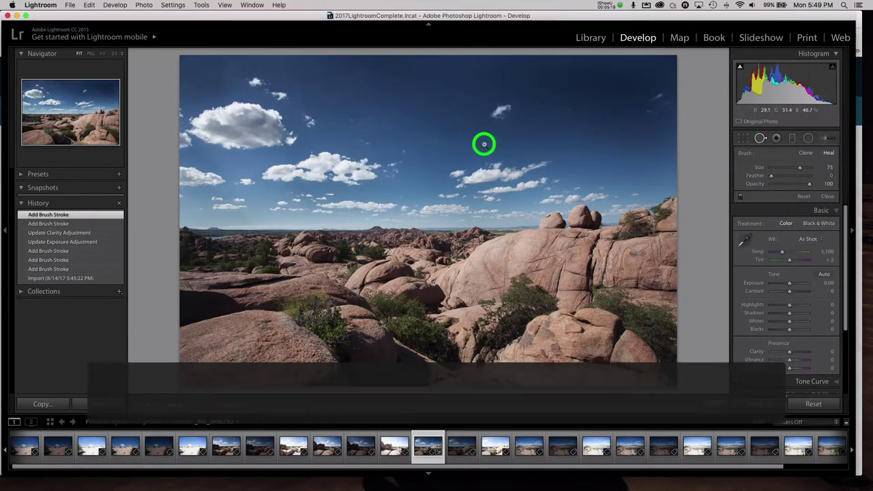
scroll(468, 149, "up", 4)
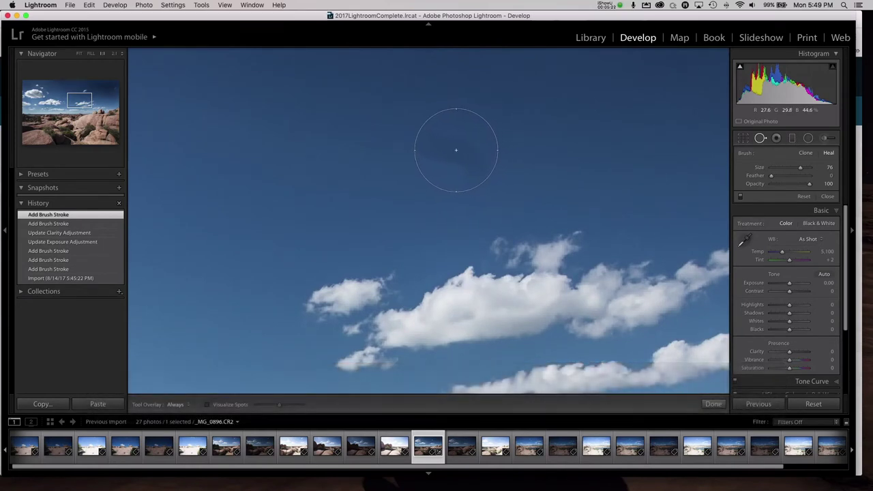
left_click(457, 150)
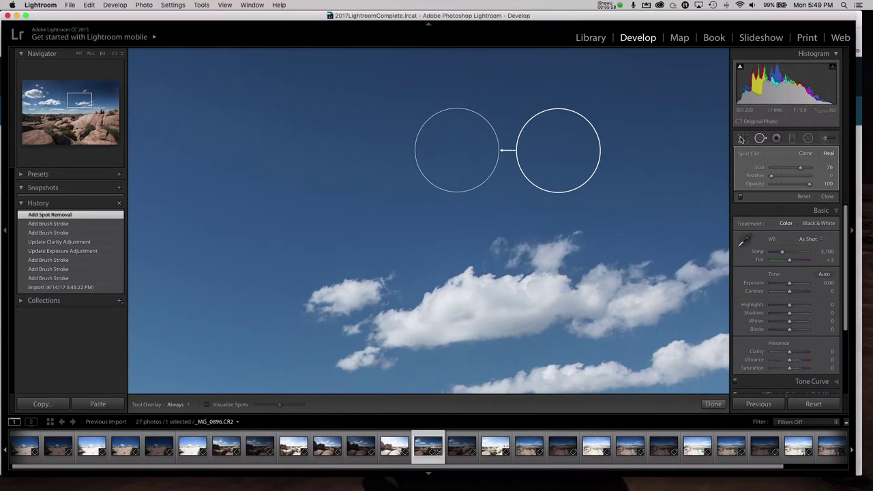
left_click(759, 139)
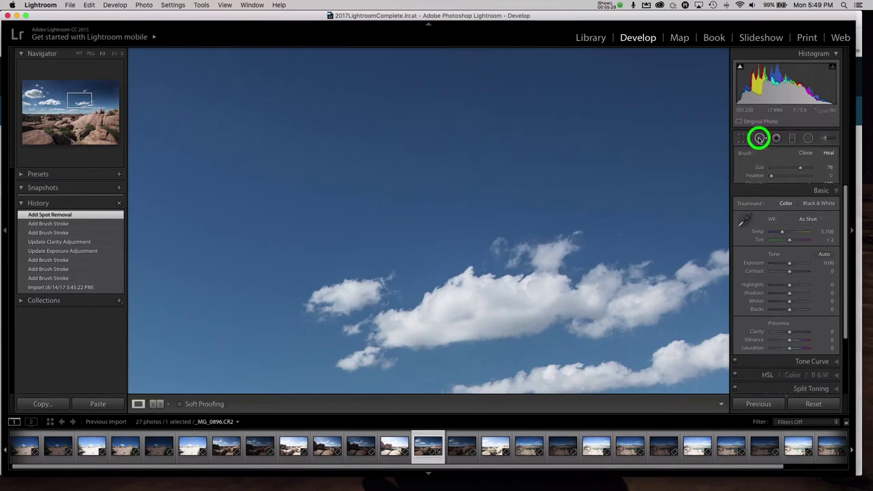
left_click(503, 148)
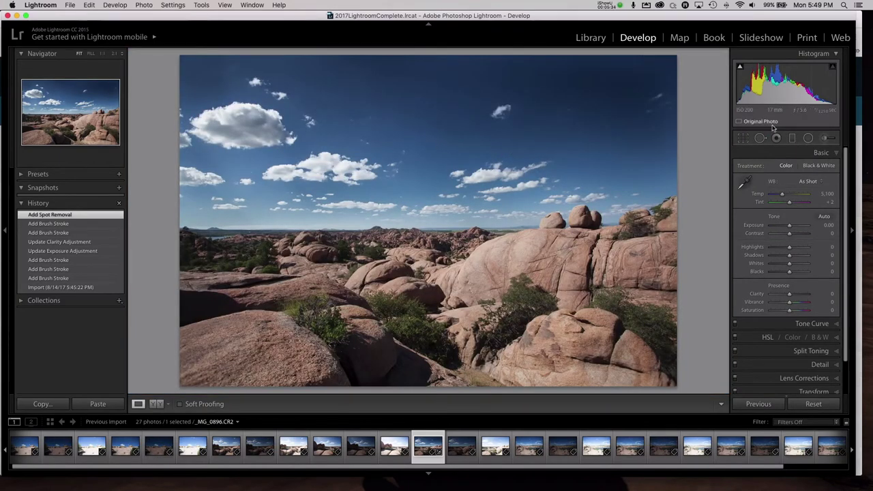
left_click(823, 139)
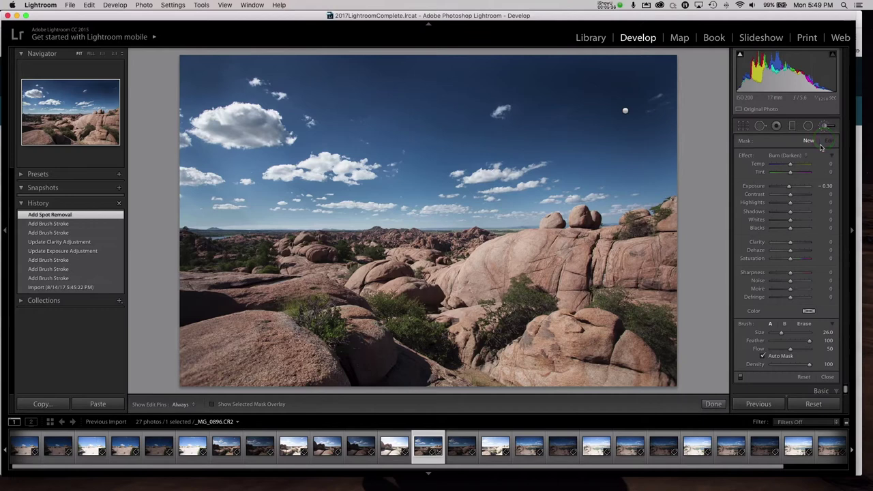
- Undo a stray stroke and extend the existing sky darkening across the upper-left sky
mouse_move(204, 64)
left_mouse_down()
mouse_move(272, 61)
mouse_move(203, 61)
mouse_move(250, 63)
mouse_move(197, 65)
mouse_move(233, 71)
mouse_move(209, 79)
mouse_move(192, 72)
mouse_move(235, 63)
left_mouse_up()
key("h")
key("h")
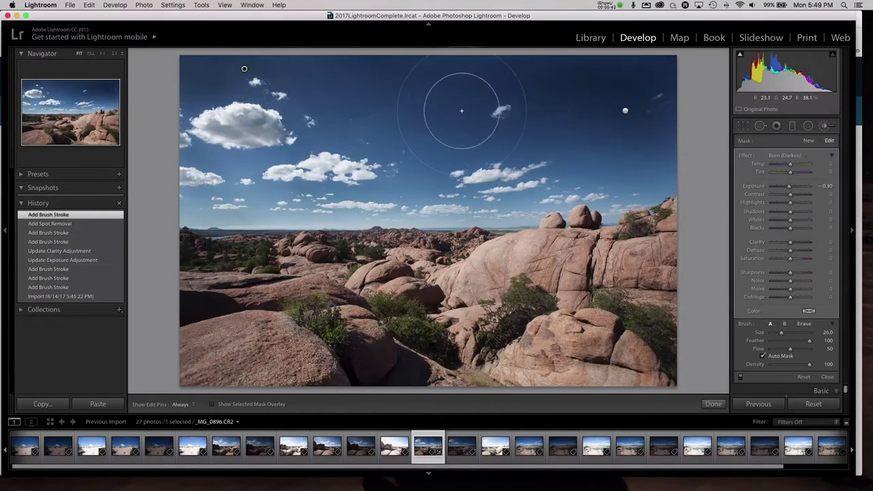
key("super+z")
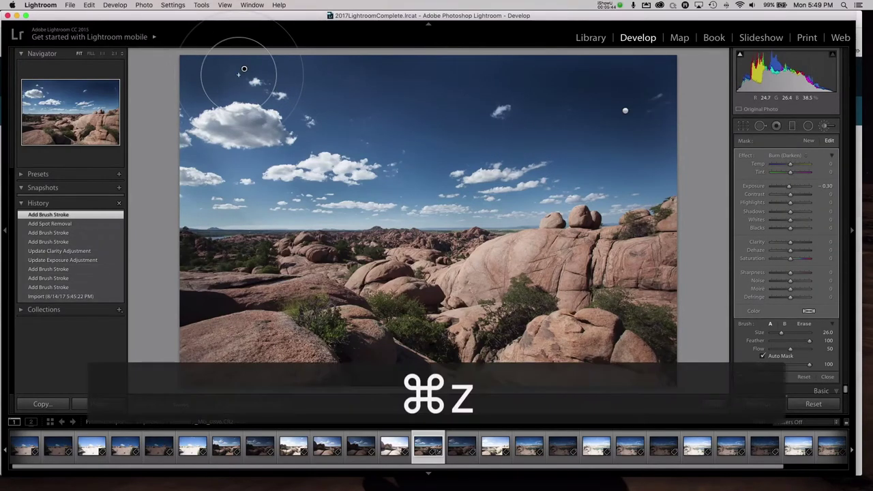
left_click(626, 112)
left_click(212, 63)
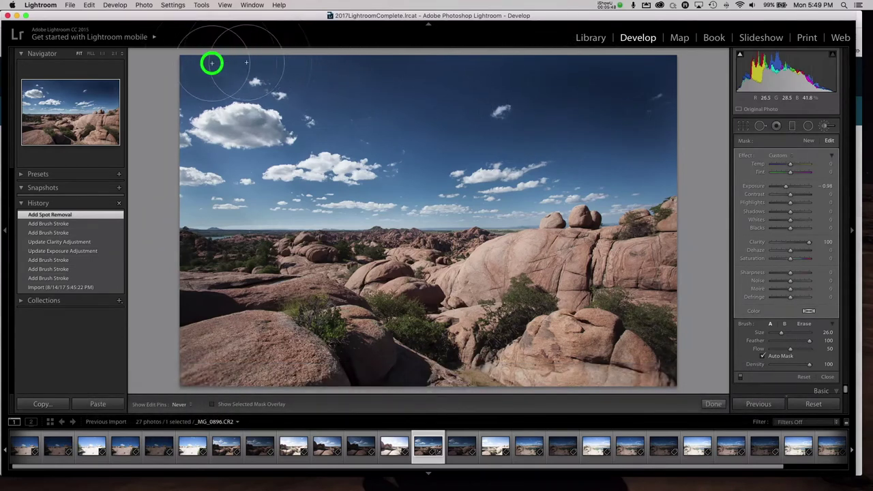
left_click_drag(212, 63, 265, 72)
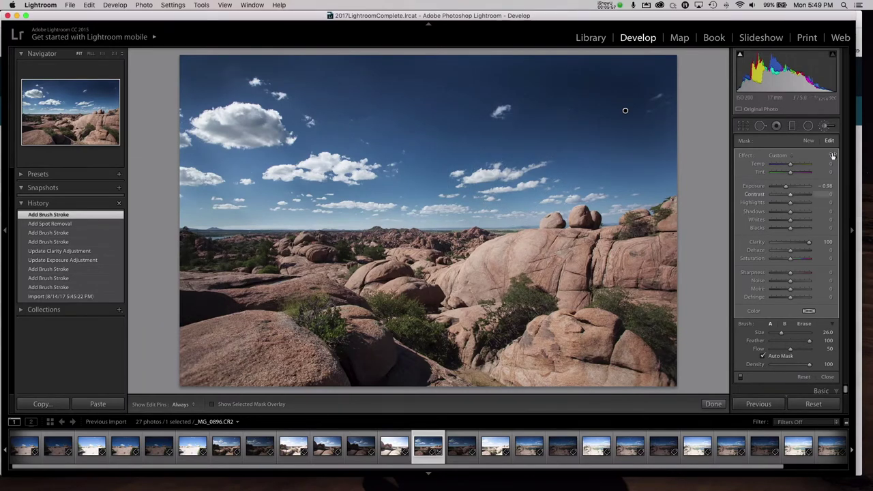
left_click(826, 129)
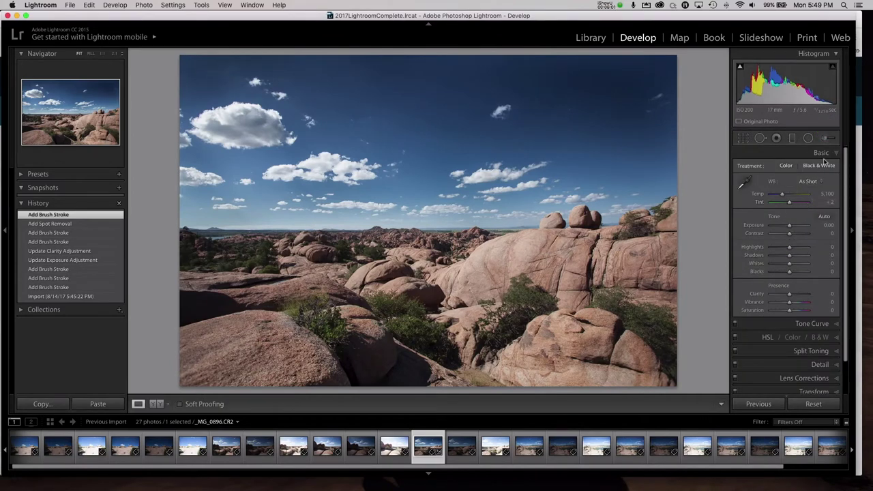
- Paint a new Dodge (Lighten) adjustment over the right and left rocks, checking the mask overlay
left_click(823, 139)
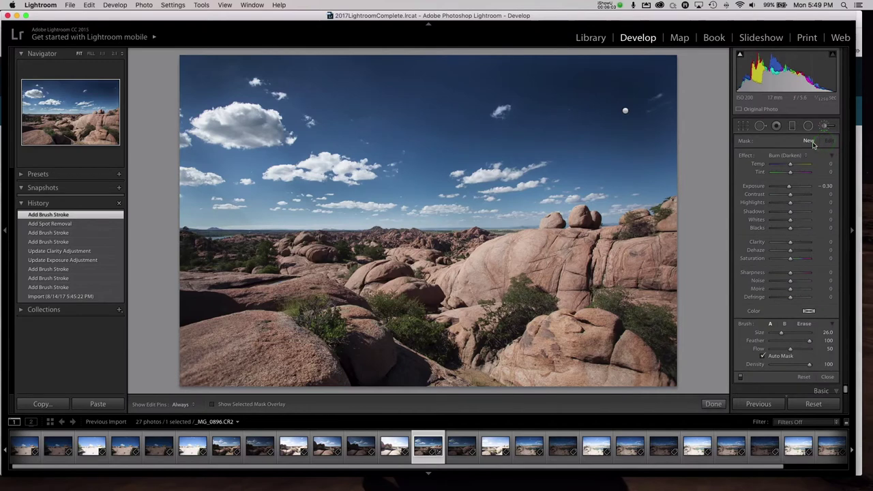
left_click(810, 142)
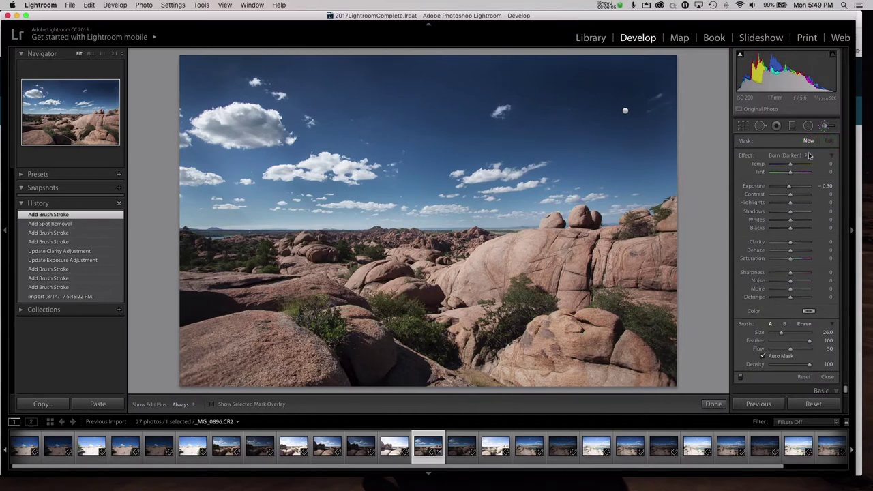
left_click(794, 156)
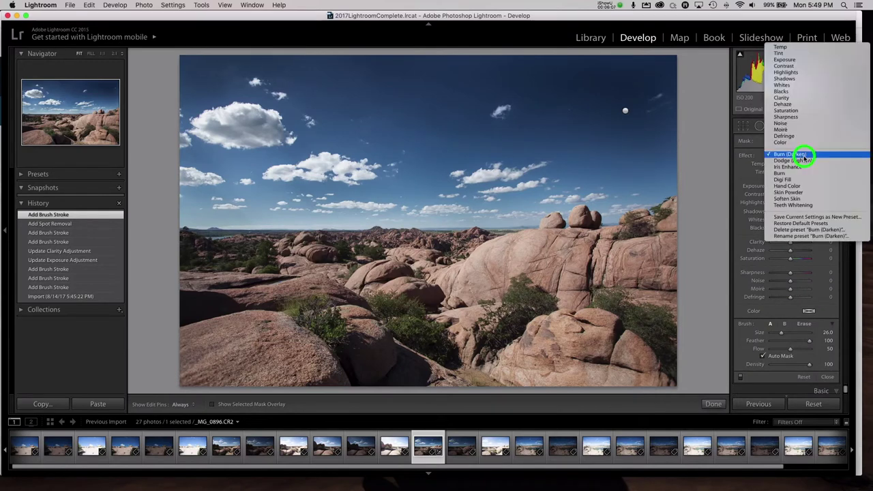
left_click(803, 161)
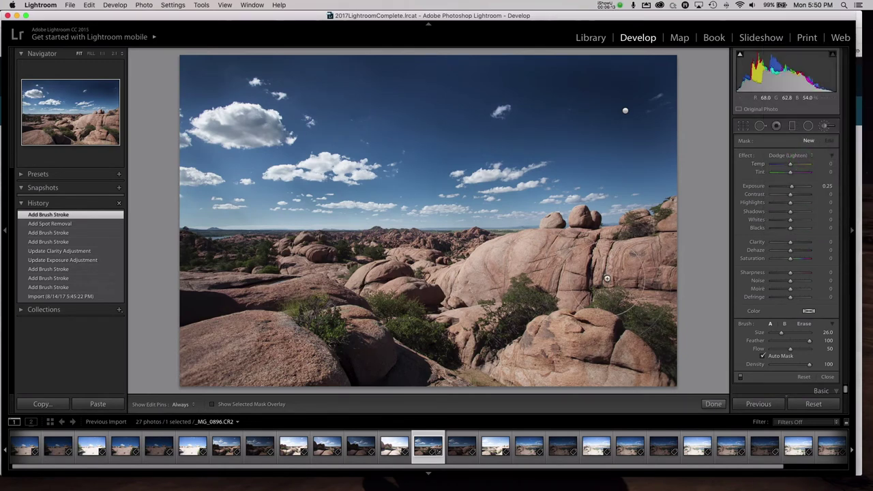
mouse_move(606, 278)
left_mouse_down()
mouse_move(487, 272)
mouse_move(518, 276)
mouse_move(340, 320)
left_mouse_up()
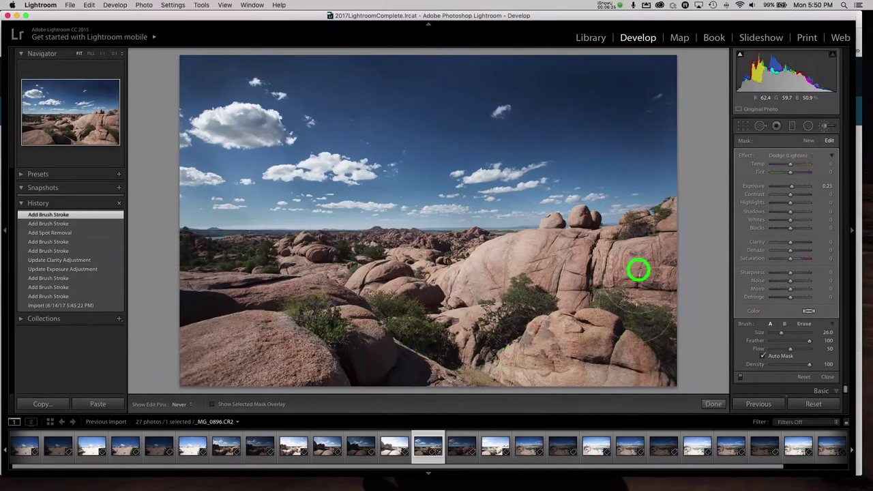
left_click_drag(562, 278, 239, 255)
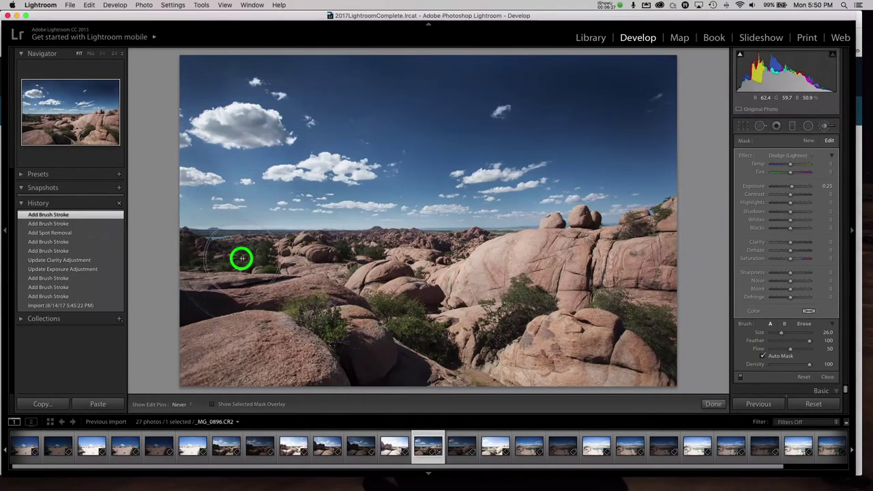
key("h")
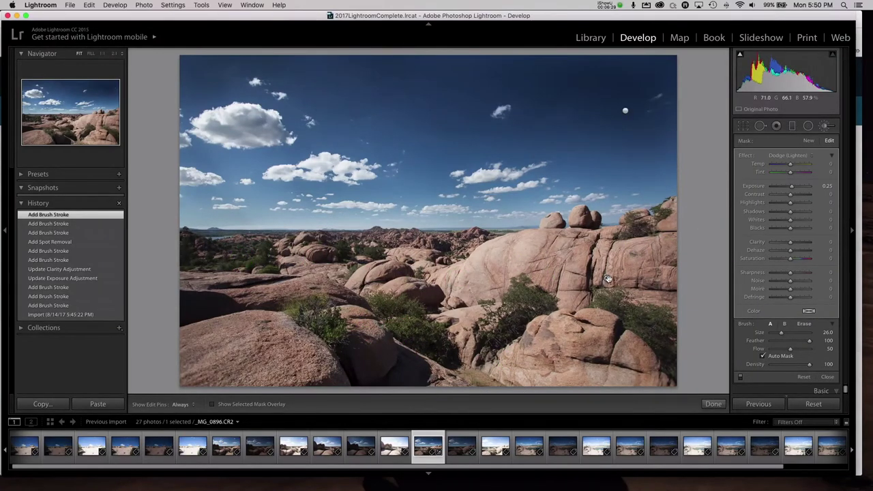
key("o")
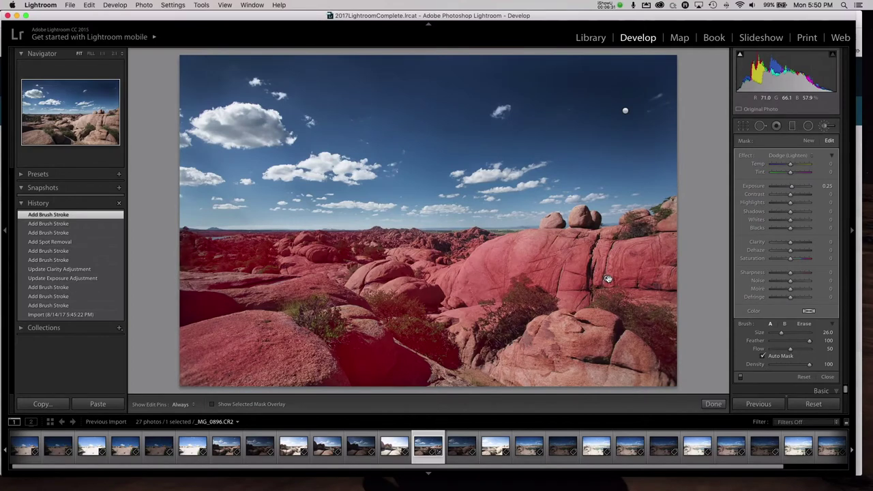
key("o")
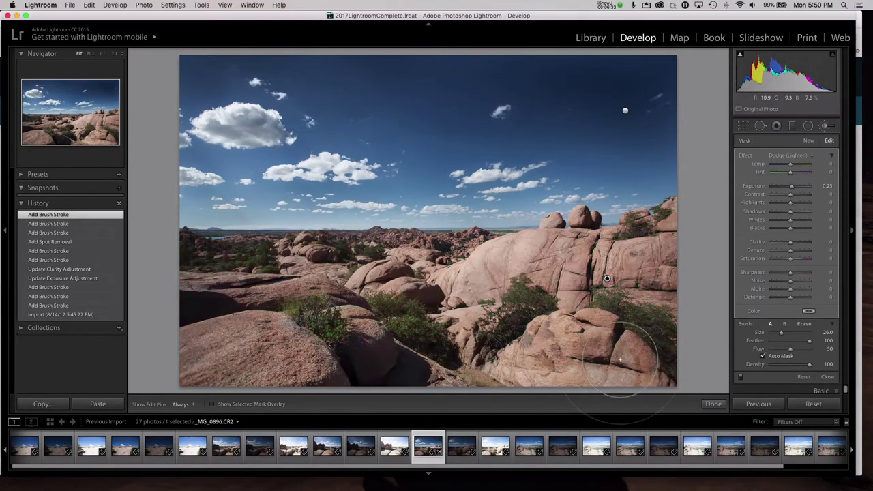
- Reset the rocks' exposure to 0 and set Clarity 100 and Saturation 49
double_click(758, 186)
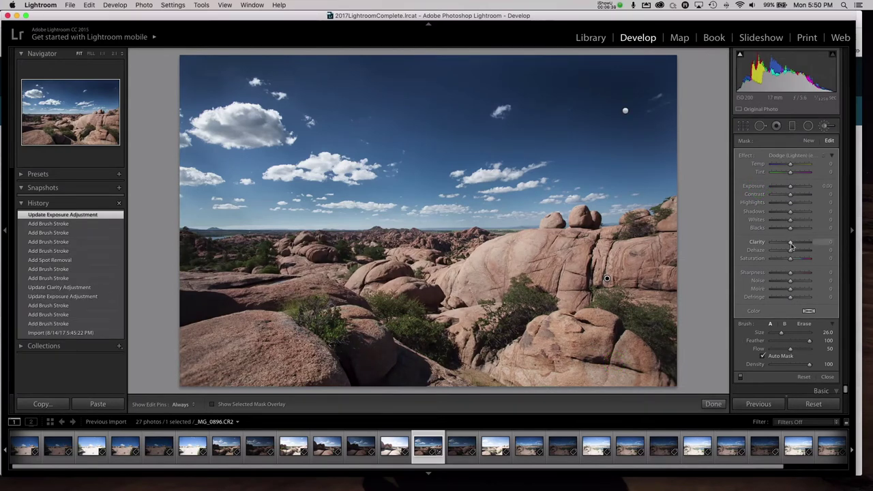
left_click_drag(791, 243, 819, 243)
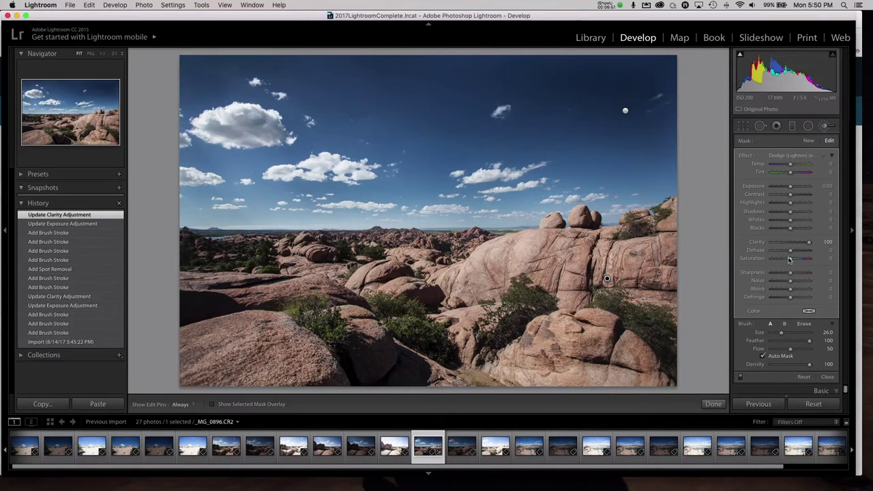
mouse_move(789, 259)
left_mouse_down()
mouse_move(827, 263)
mouse_move(789, 259)
mouse_move(818, 259)
mouse_move(800, 260)
left_mouse_up()
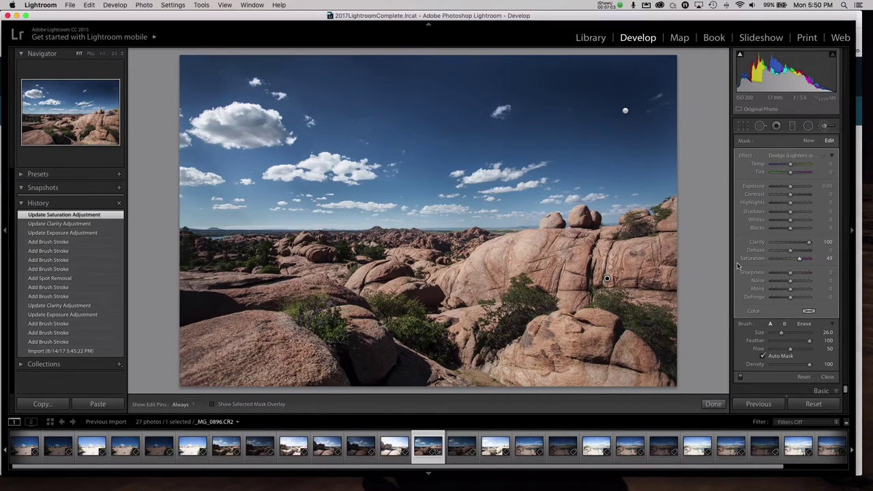
left_click(824, 130)
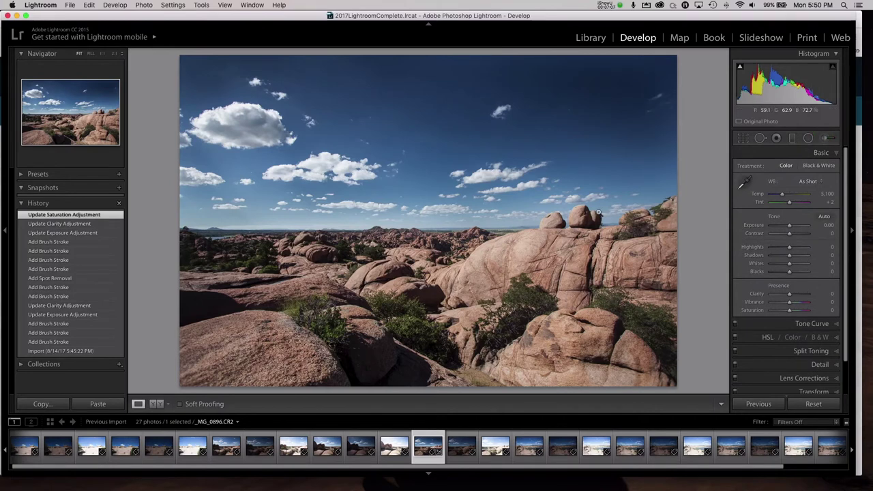
- Zoom into the sky, heal one dust spot, and zoom back out
left_click(554, 108)
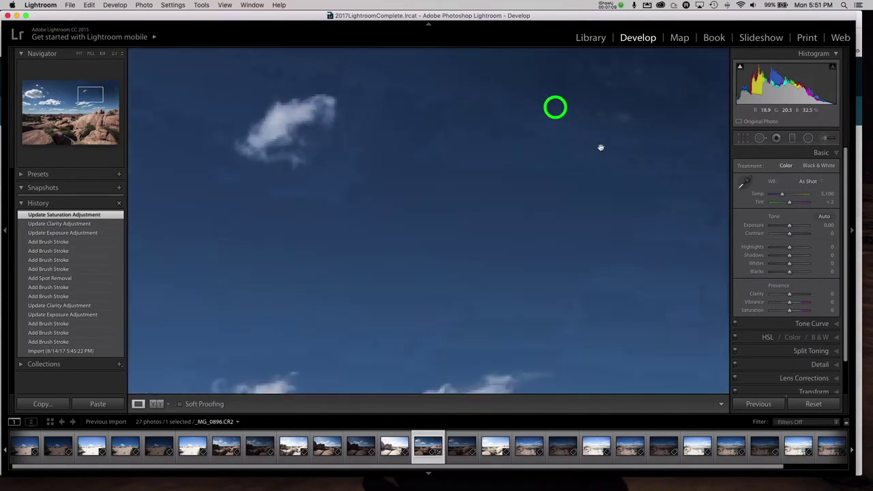
left_click_drag(588, 152, 577, 209)
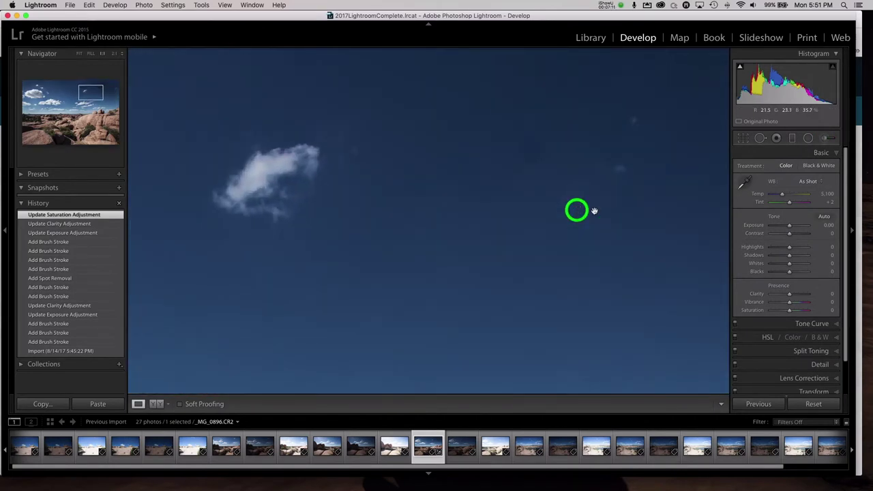
left_click(760, 137)
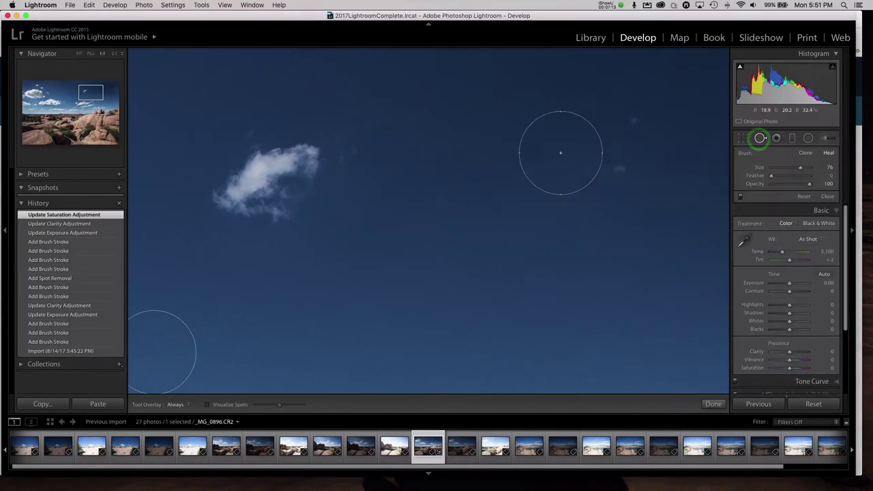
left_click(532, 150)
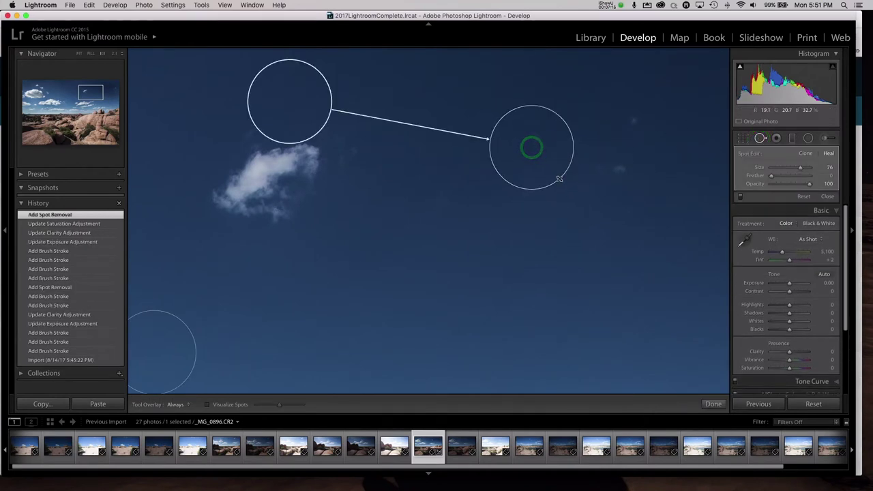
left_click(760, 138)
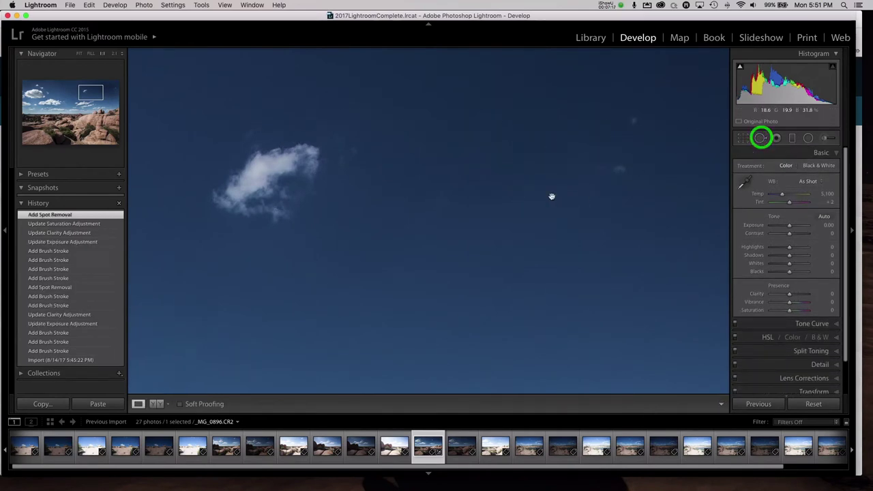
left_click(487, 197)
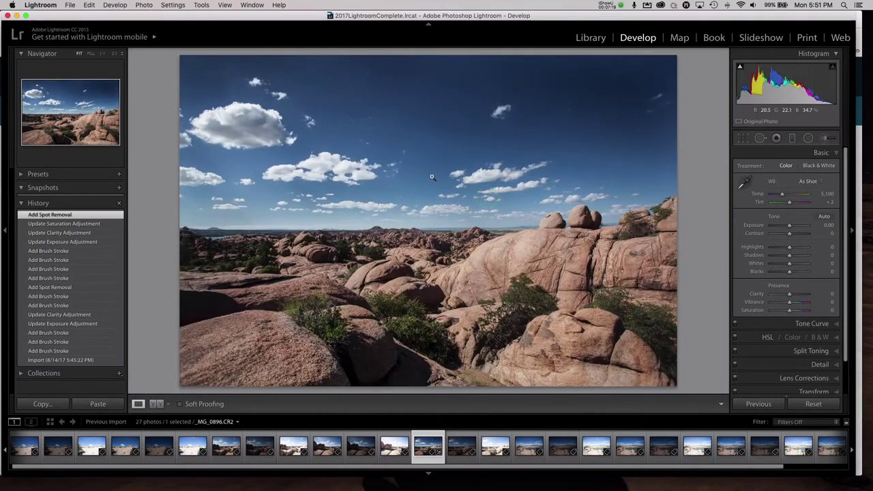
- Heal a second dust spot near the top of the upper-left sky, then fit the photo
left_click(246, 60)
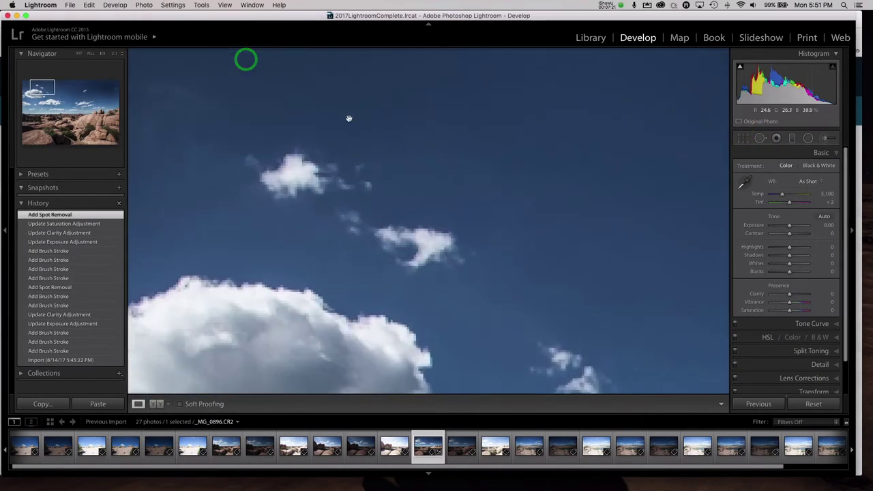
left_click(760, 137)
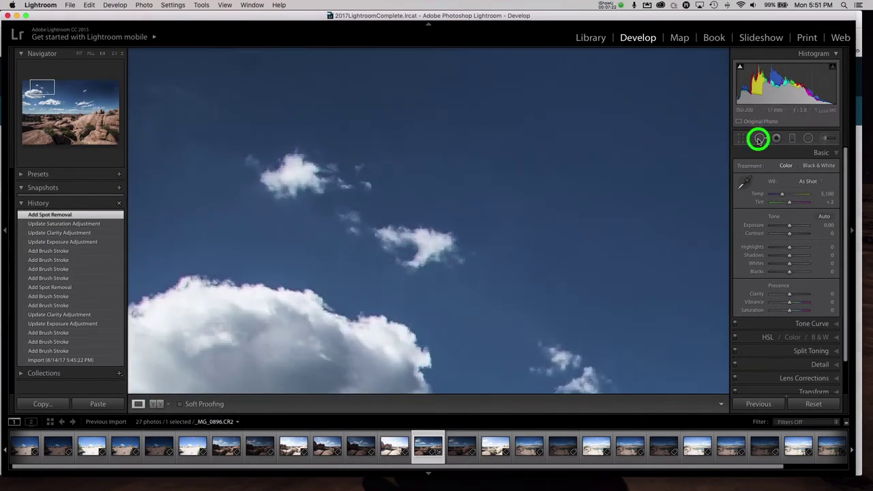
left_click(247, 66)
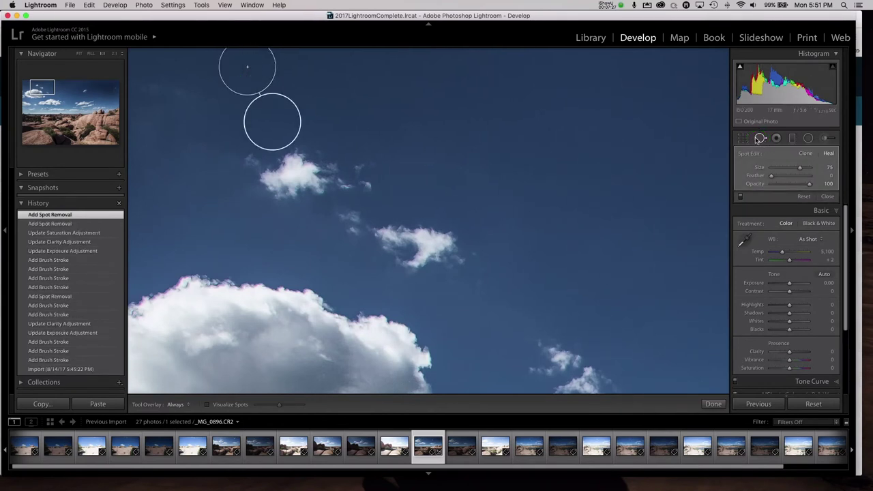
left_click(758, 137)
left_click(528, 215)
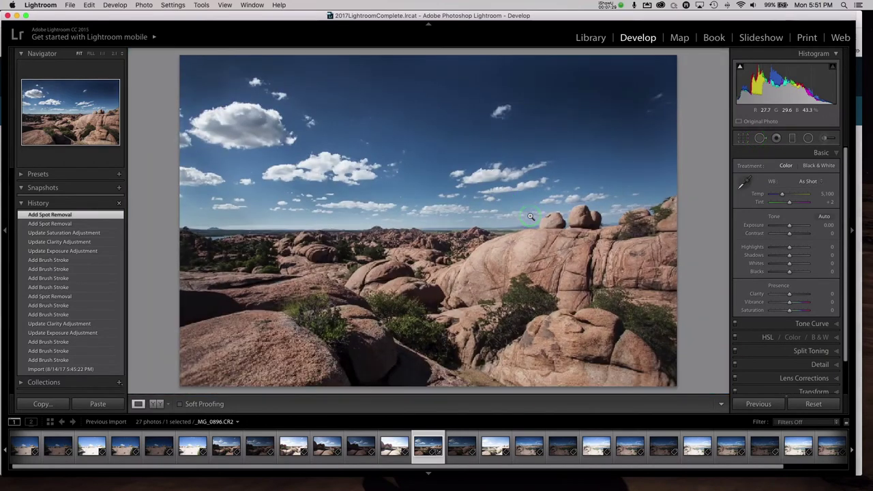
key("g")
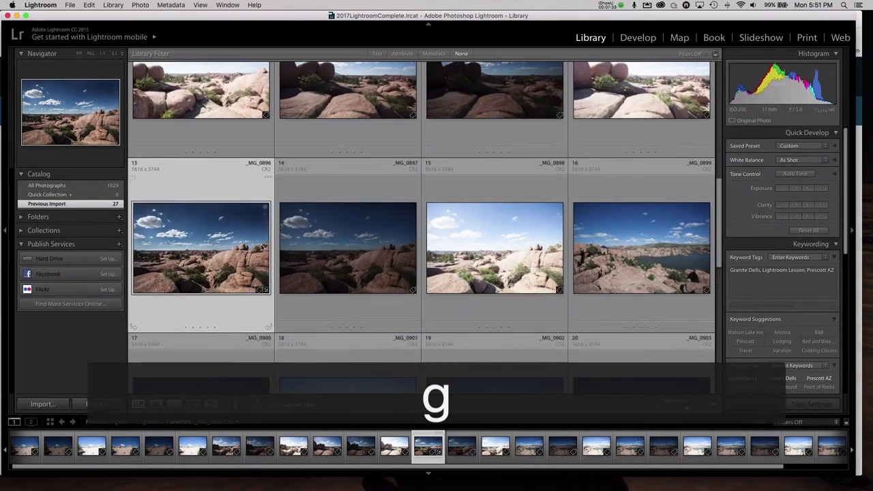
double_click(190, 240)
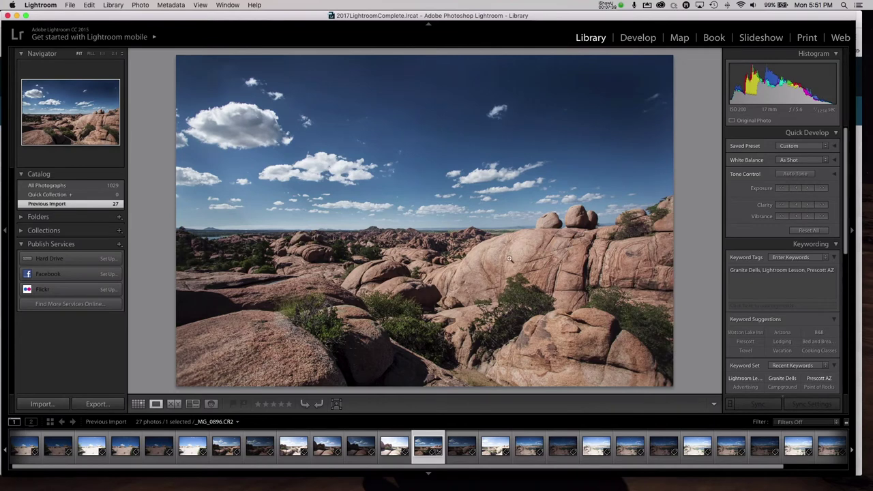
left_click(638, 40)
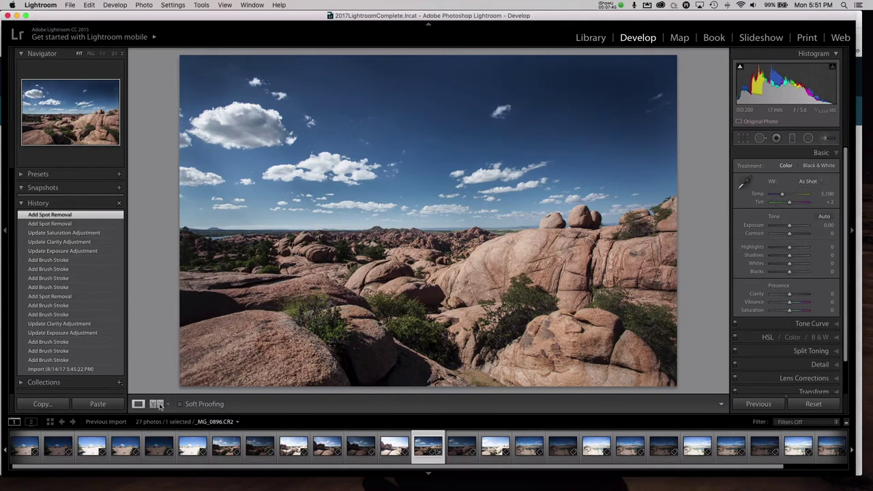
- Compare _MG_0896 Before/After side by side, zooming 1:1 on the rock and clouds, then back to Fit
left_click(157, 404)
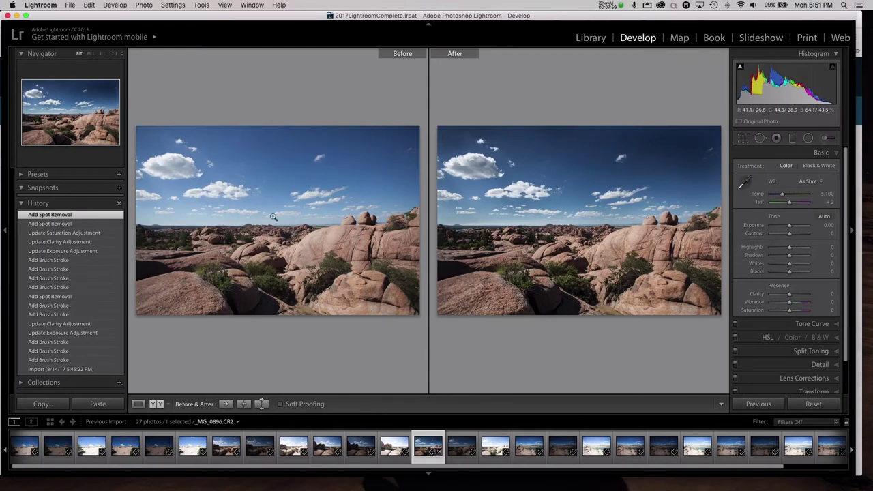
left_click(653, 240)
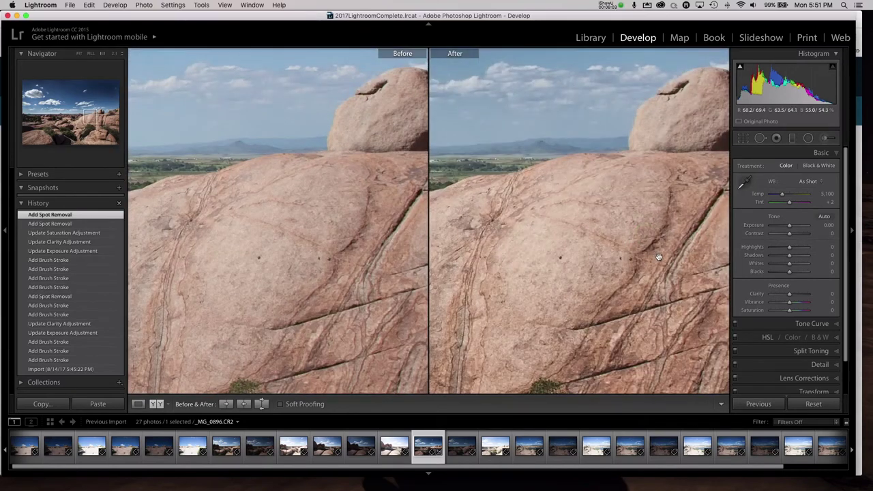
left_click_drag(651, 250, 532, 238)
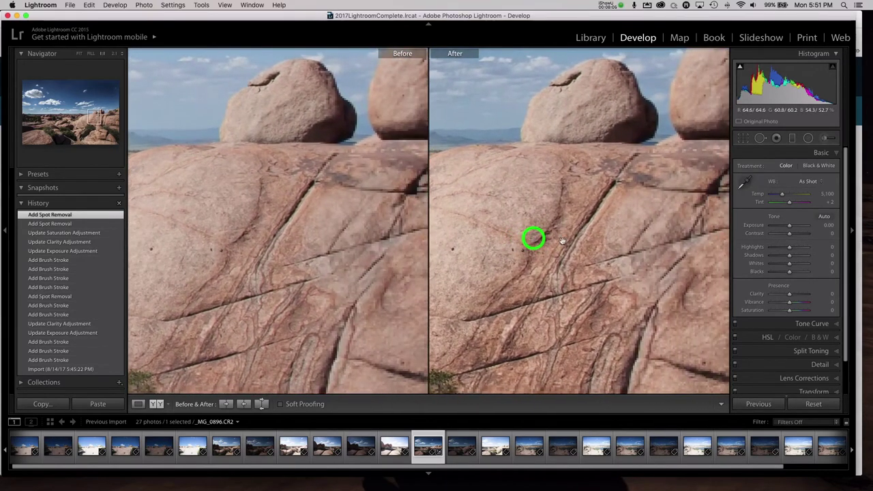
left_click(607, 253)
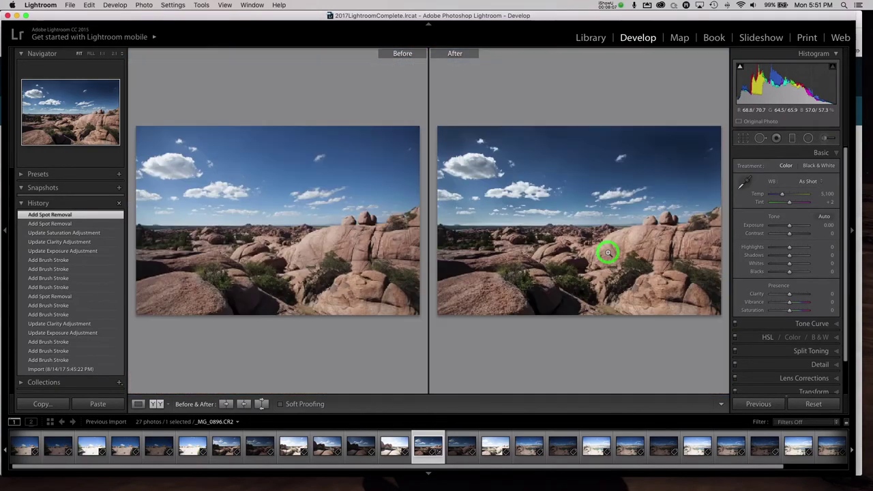
left_click(478, 156)
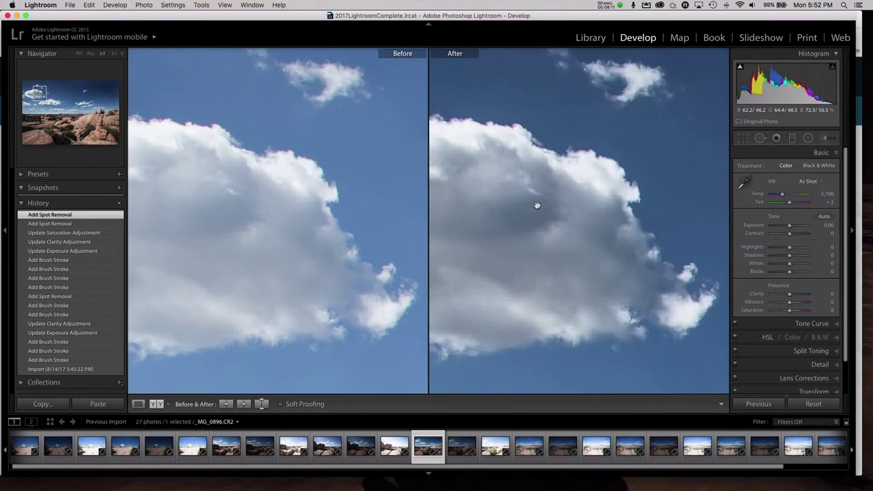
left_click(590, 267)
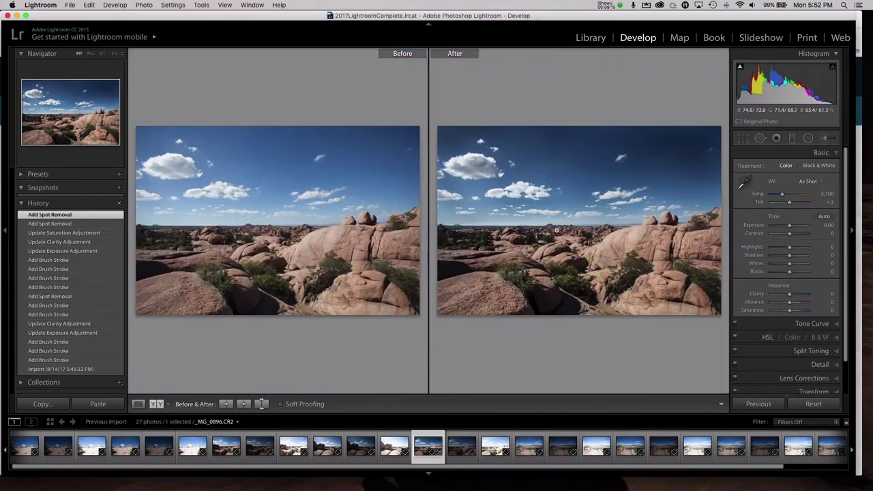
- Find the lake photo _MG_0905 in the Library grid and open it in Develop
key("g")
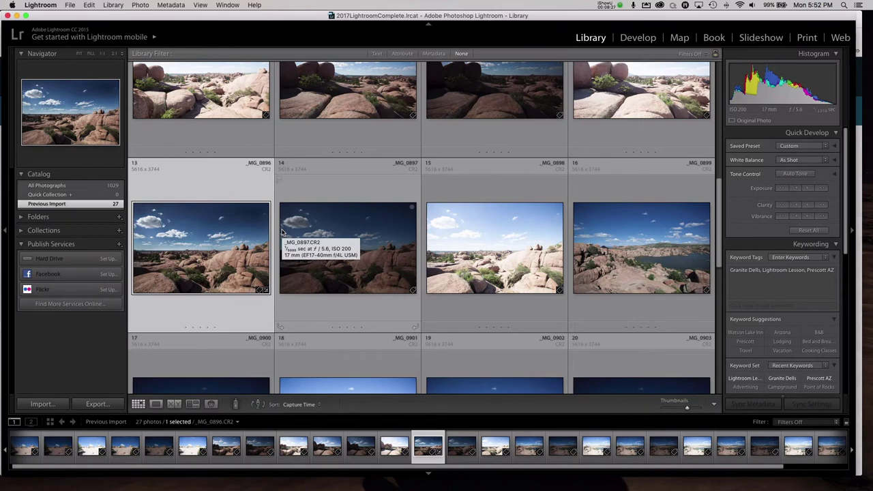
scroll(436, 221, "down", 3)
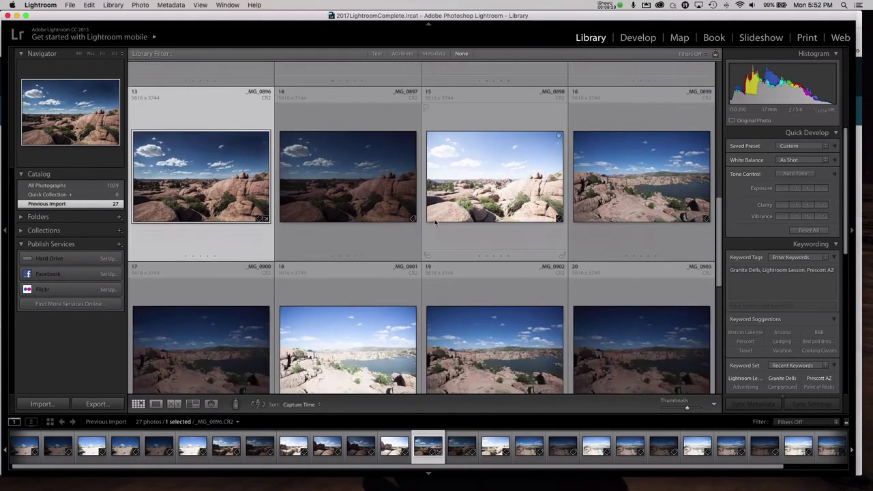
scroll(434, 221, "down", 5)
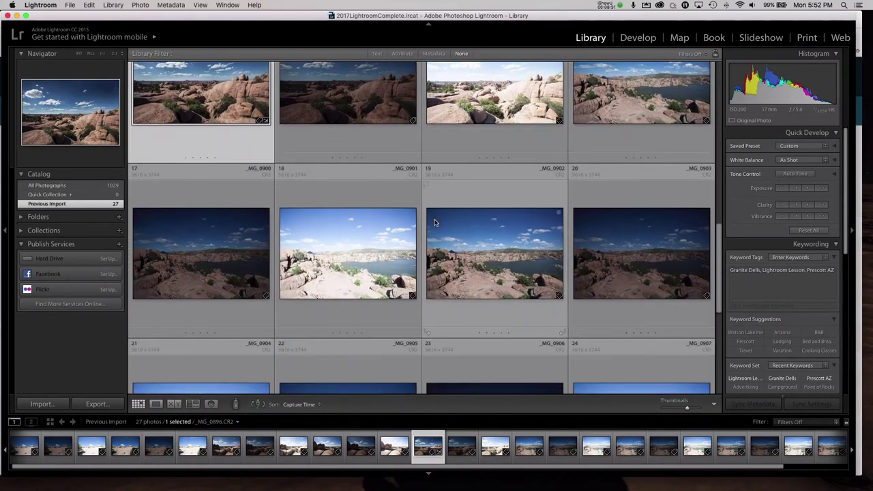
scroll(435, 221, "down", 4)
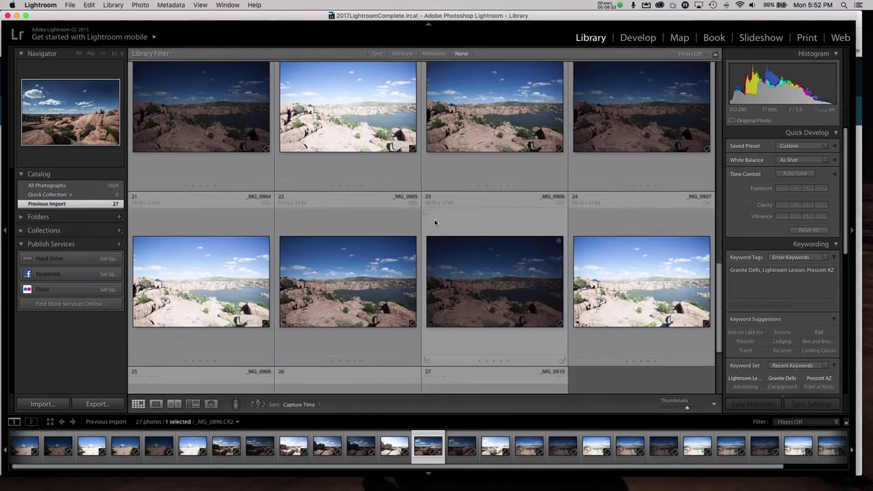
scroll(435, 221, "down", 3)
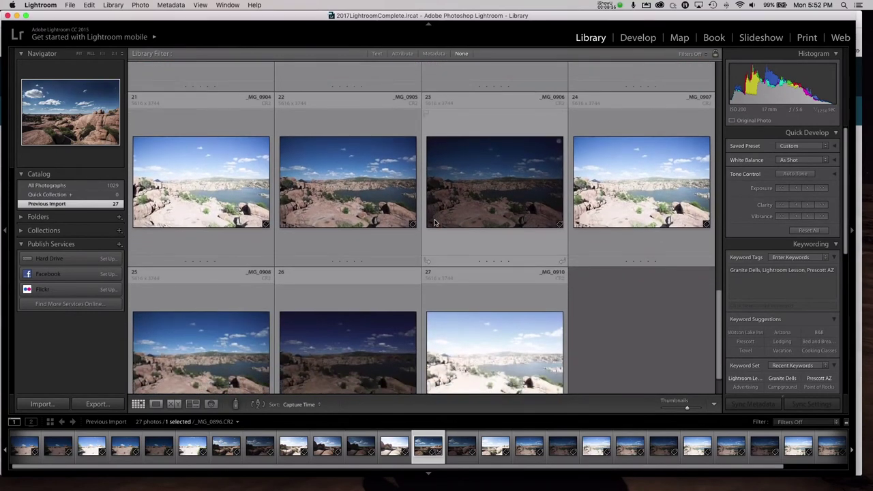
double_click(368, 170)
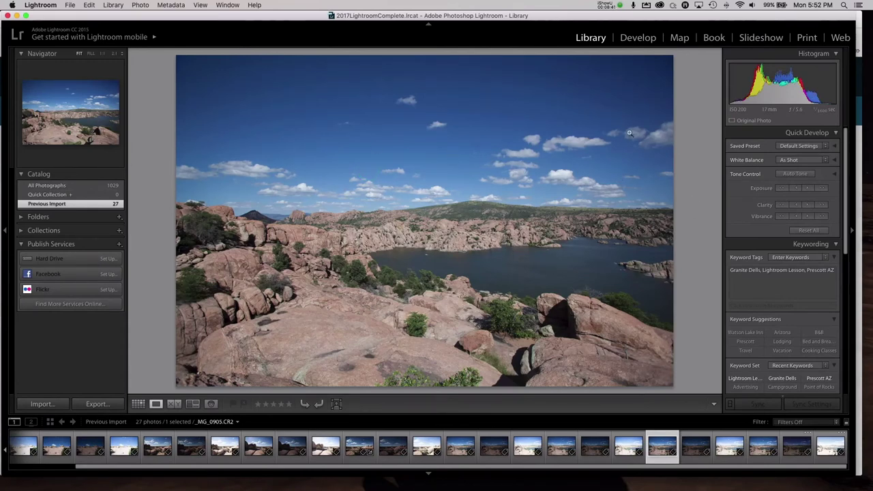
left_click(640, 38)
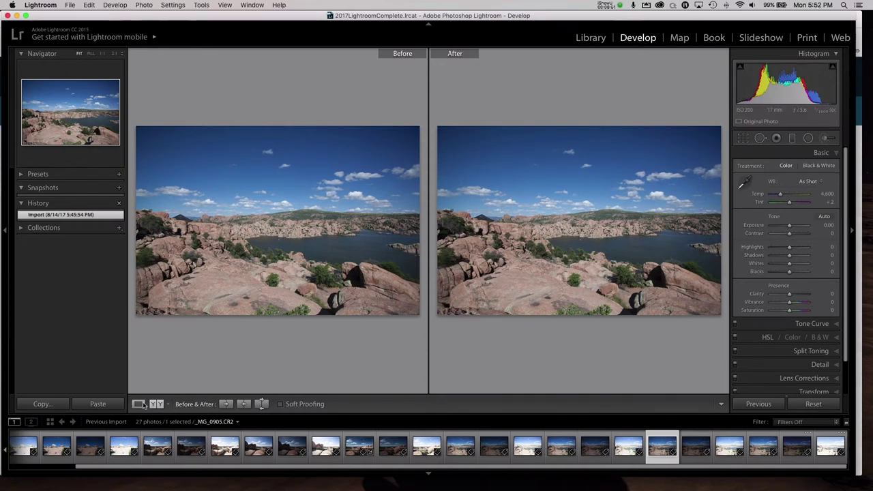
- In Loupe view, raise _MG_0905's Clarity to +72 and Vibrance to +51
left_click(139, 403)
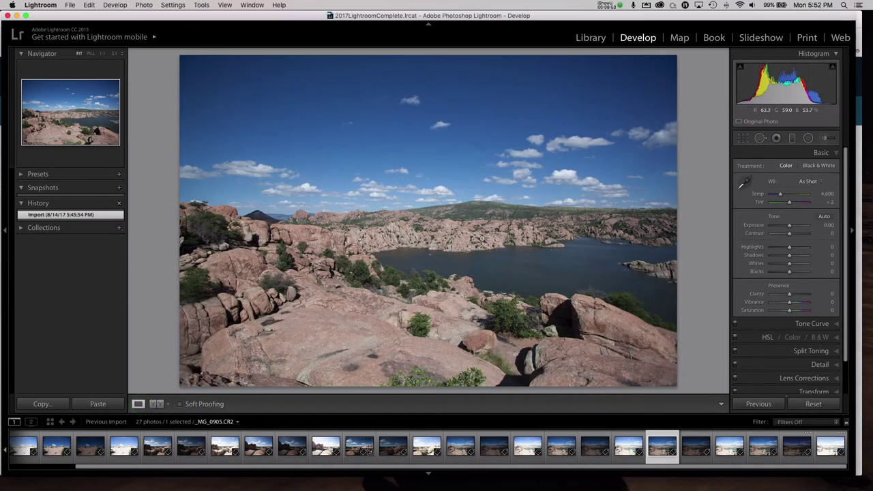
left_click_drag(789, 293, 801, 294)
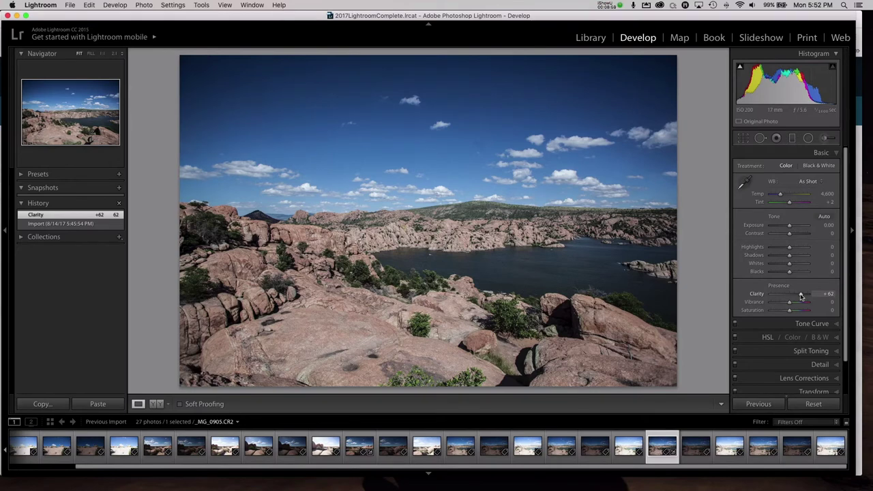
left_click_drag(801, 295, 803, 293)
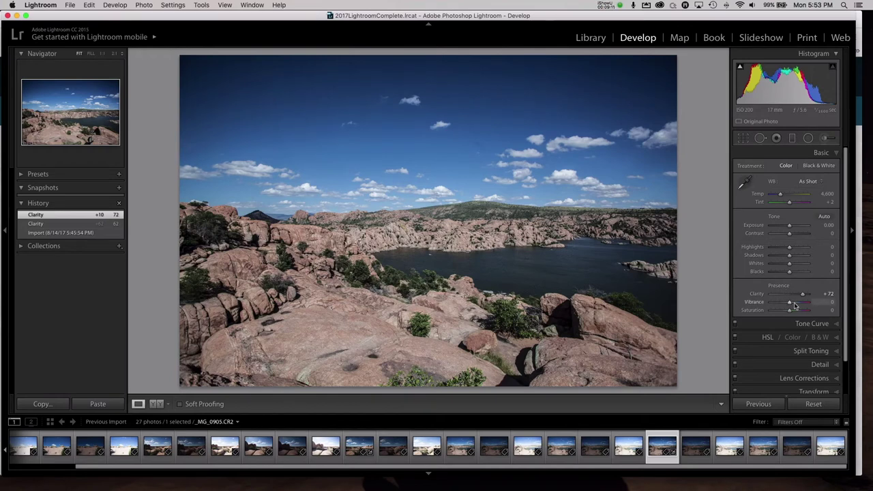
left_click_drag(793, 304, 801, 301)
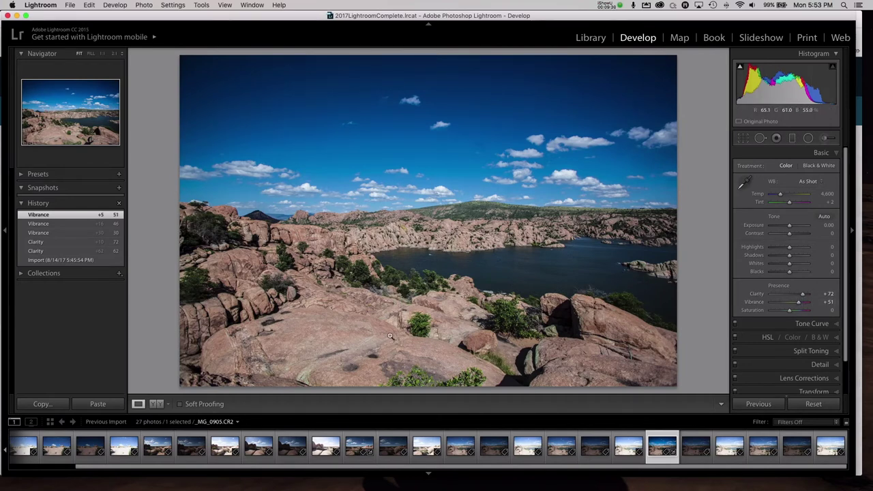
left_click(157, 405)
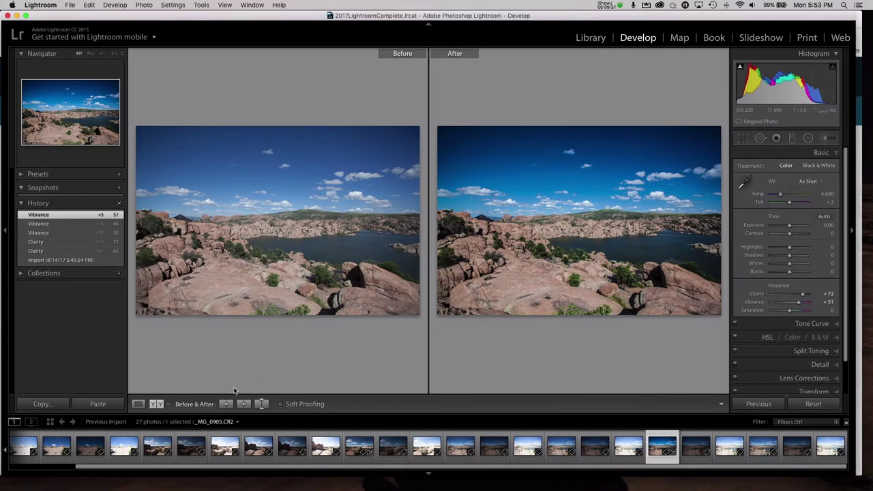
left_click(142, 404)
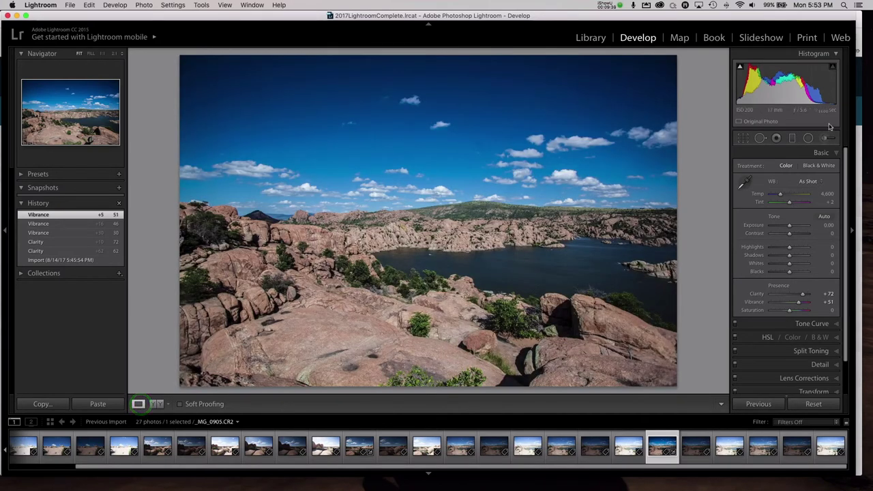
- Heal two sky dust spots, one central and one upper-left, with Spot Removal at 1:1
left_click(477, 146)
left_click(761, 140)
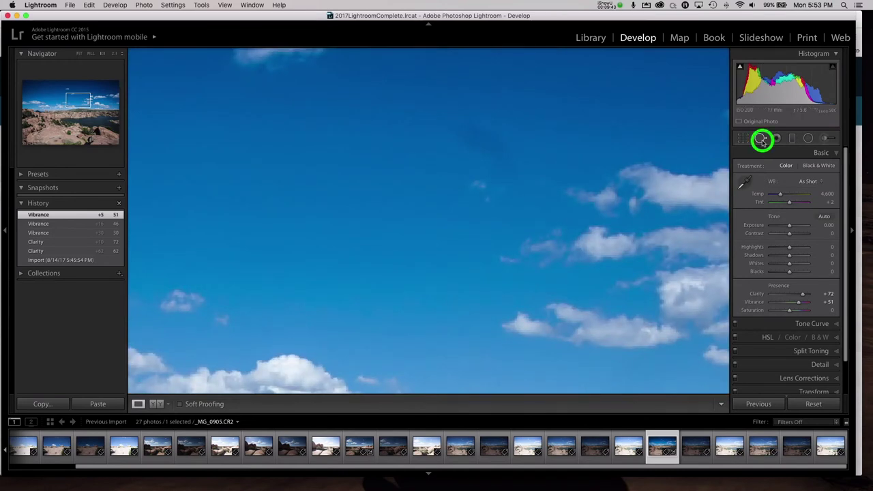
scroll(488, 149, "up", 3)
left_click(486, 154)
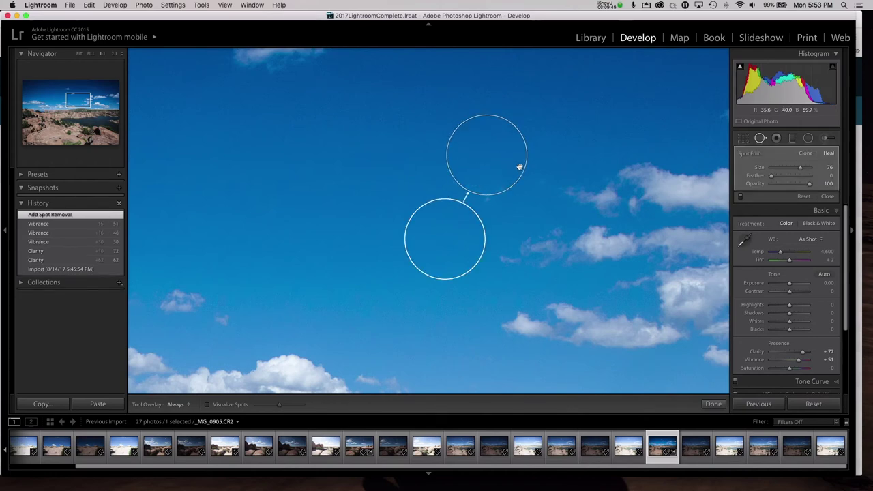
left_click(760, 138)
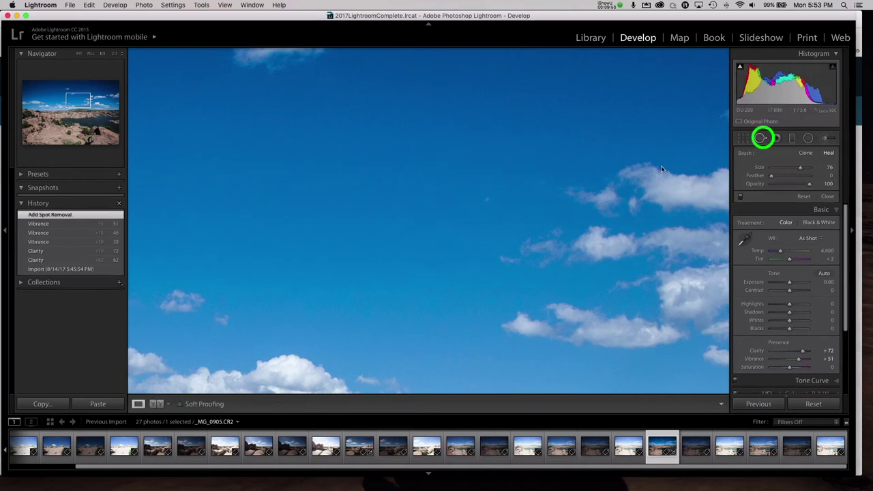
left_click(370, 171)
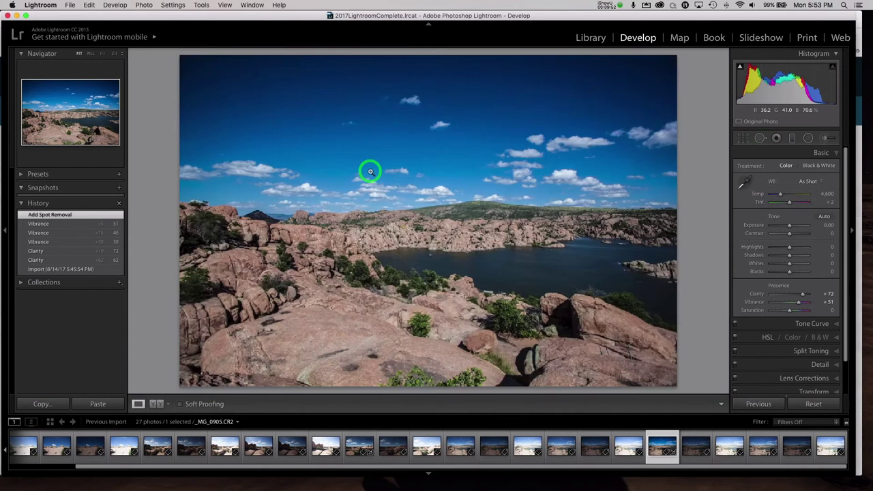
left_click(263, 88)
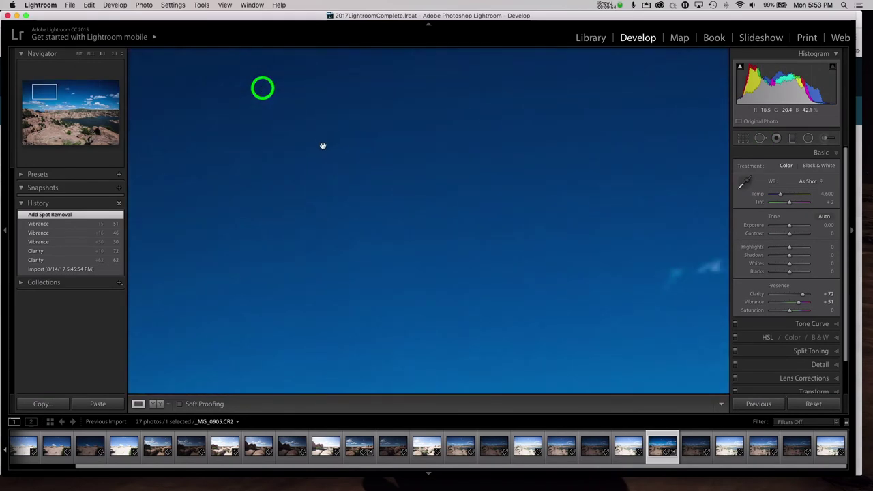
left_click(760, 138)
left_click(262, 96)
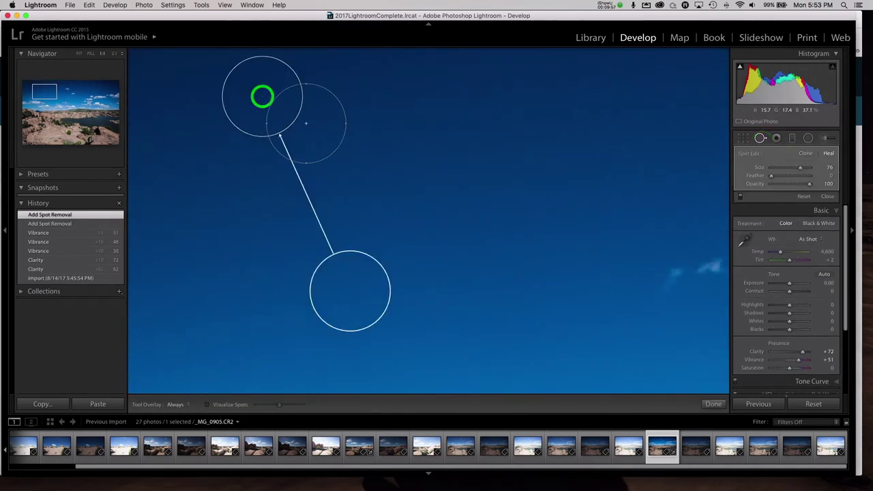
left_click(763, 137)
left_click(429, 153)
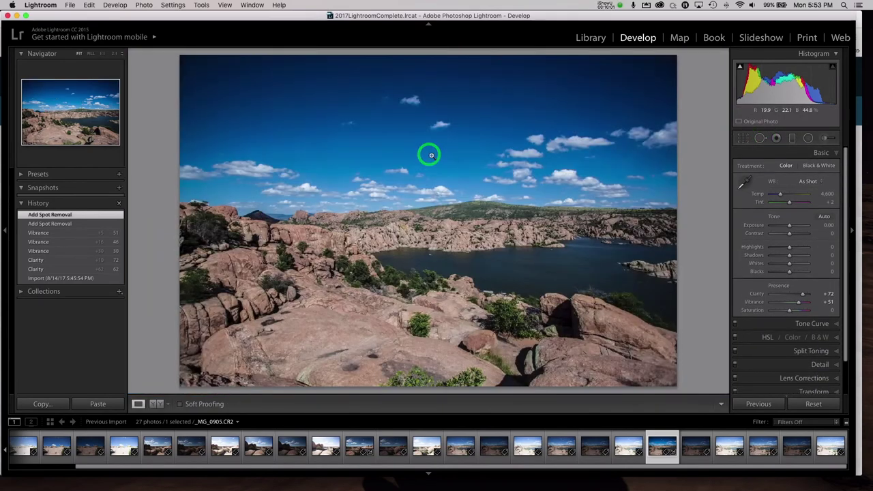
- Heal two more dust spots in the upper sky, then return to Fit view
left_click(553, 109)
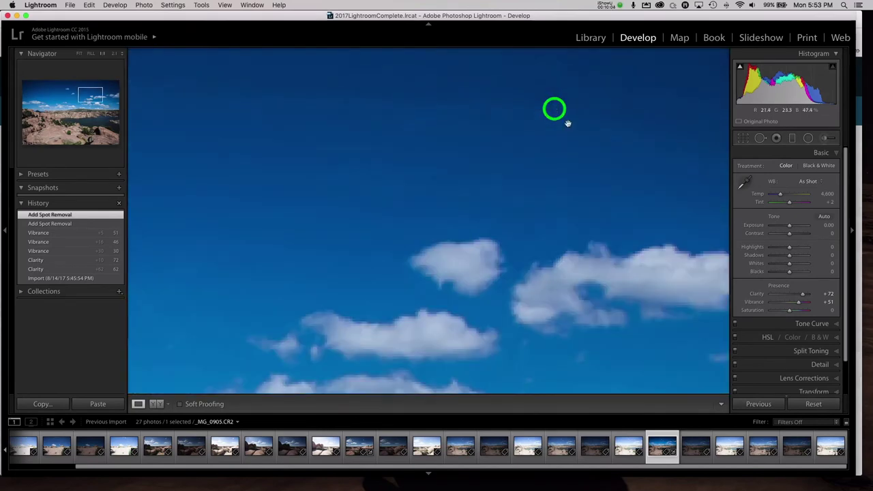
left_click(761, 138)
left_click(535, 98)
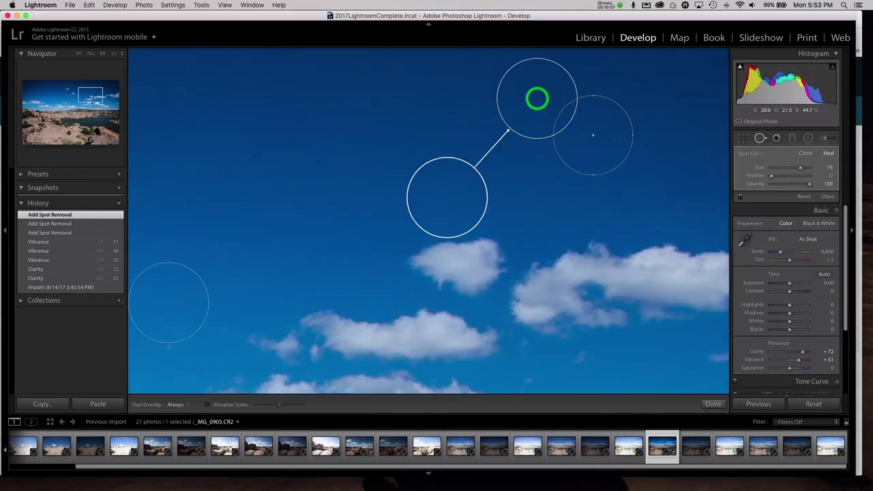
left_click(633, 107)
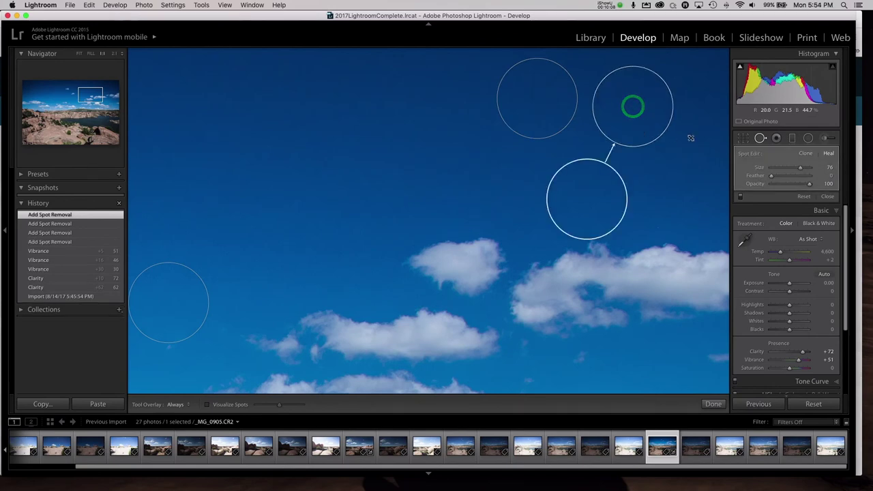
left_click(761, 139)
left_click(495, 162)
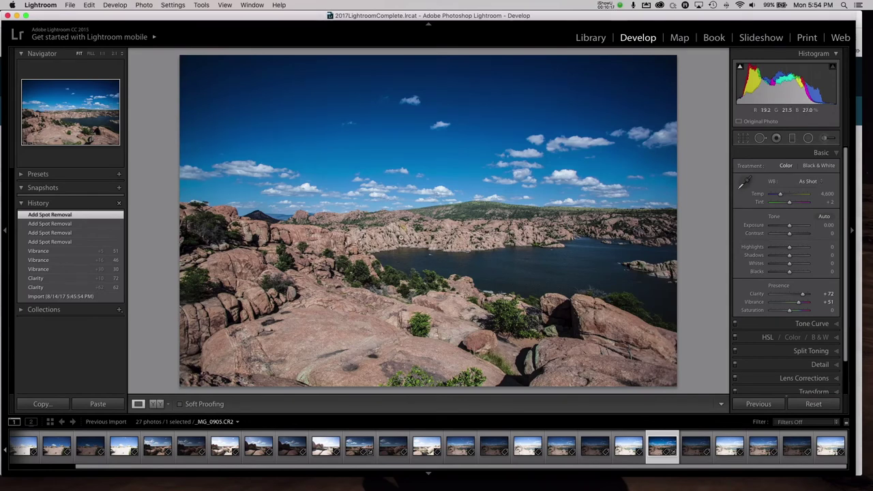
- Check Before/After, then view the lake at 1:1 and pan across to the boats by the island
left_click(158, 404)
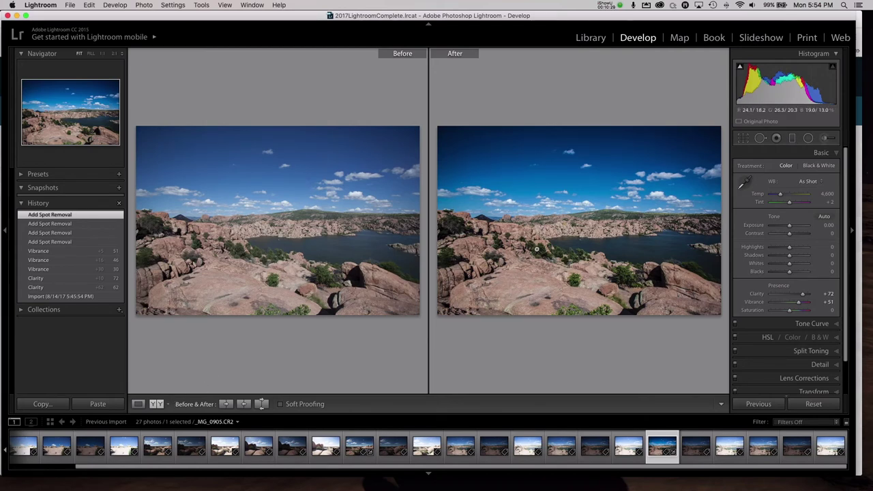
left_click(139, 403)
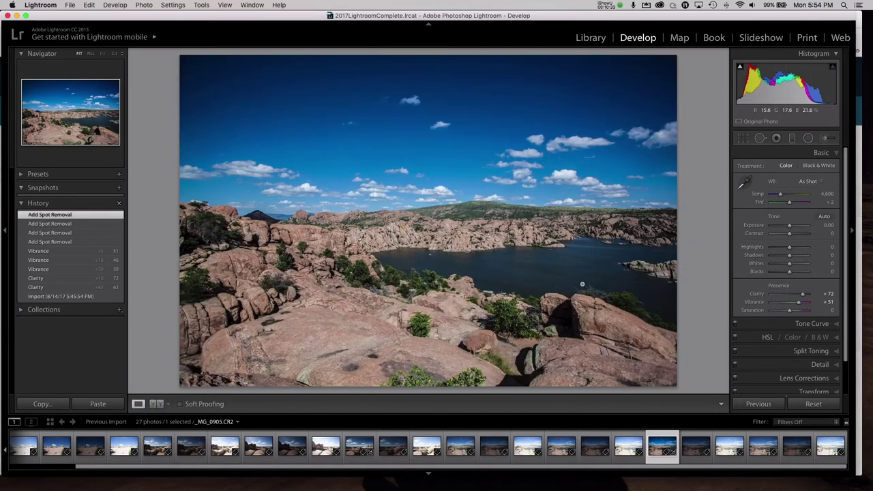
left_click(636, 272)
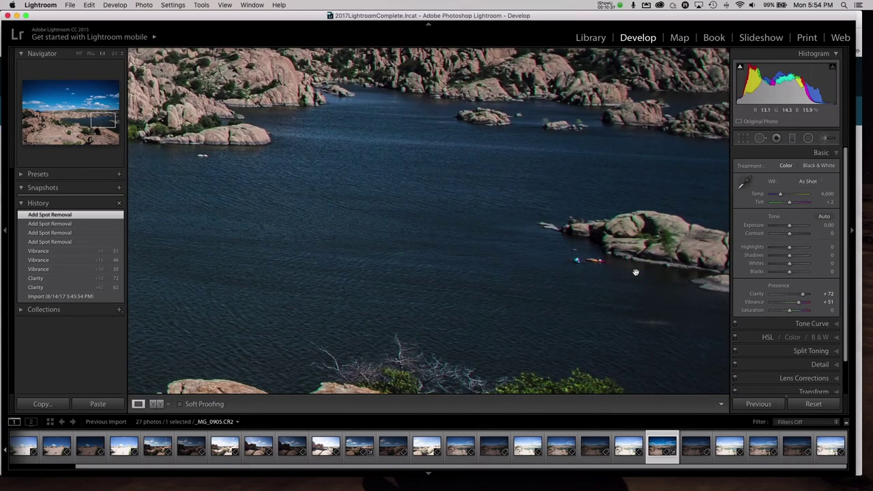
left_click_drag(635, 273, 530, 269)
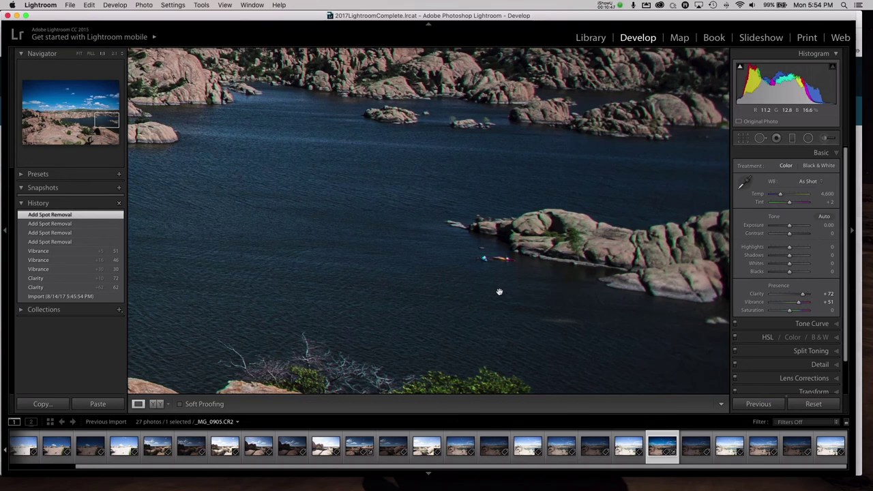
- Zoom the edited lake photo back out to Fit view
left_click(499, 292)
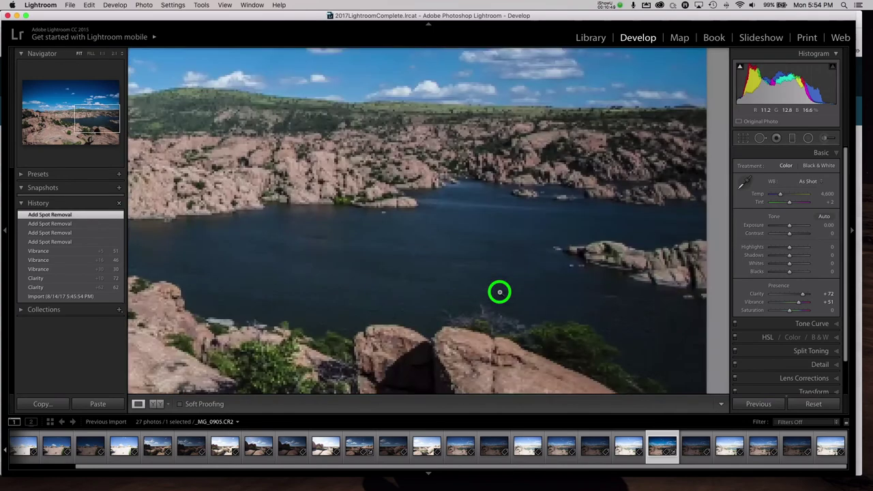